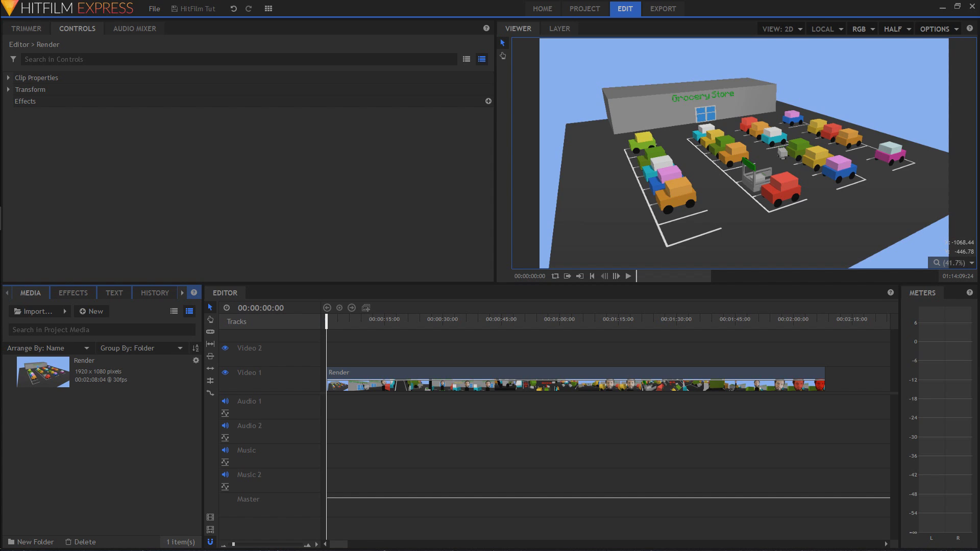
# - Slice the Render clip on the Video 1 track about six seconds in to separate its opening section
pyautogui.click(576, 373)
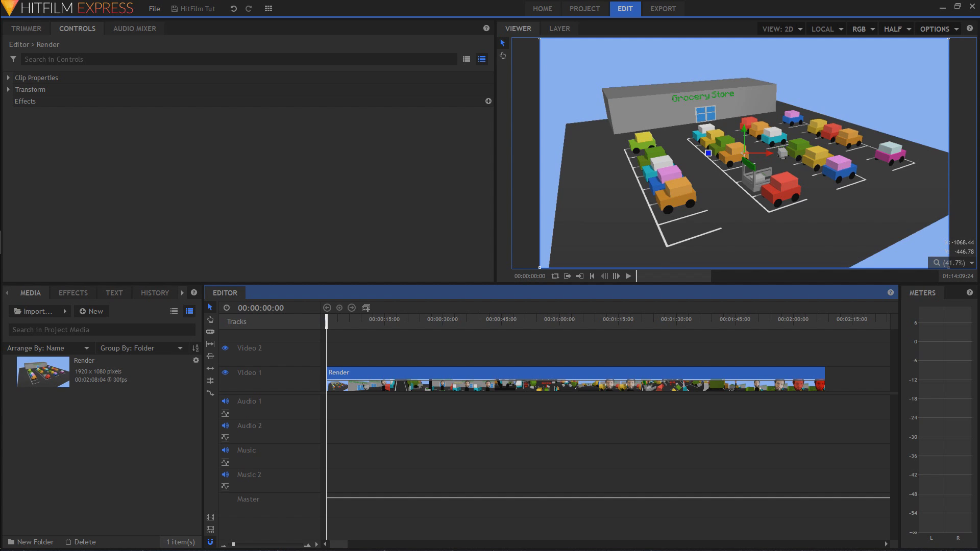
pyautogui.click(210, 332)
pyautogui.click(350, 380)
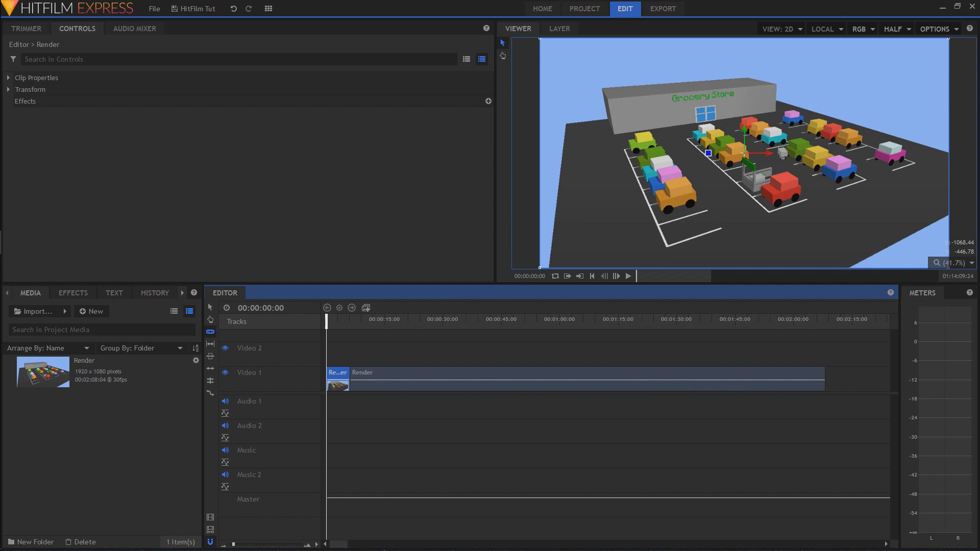
# - Move the playhead to 00:00:04:01 and scale the first Render clip to 162%
pyautogui.moveTo(326, 321)
pyautogui.mouseDown()
pyautogui.moveTo(352, 321)
pyautogui.moveTo(342, 320)
pyautogui.mouseUp()
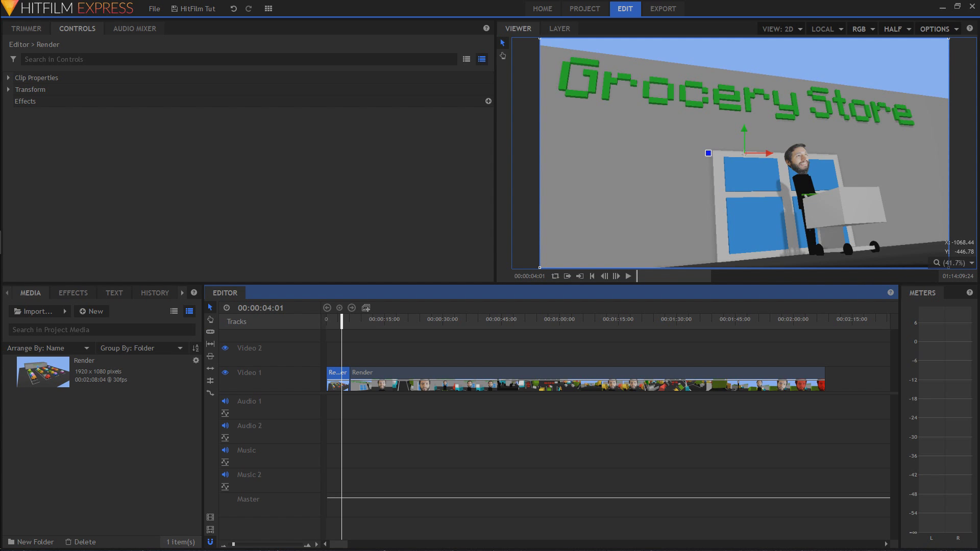
pyautogui.scroll(-2, 747, 142)
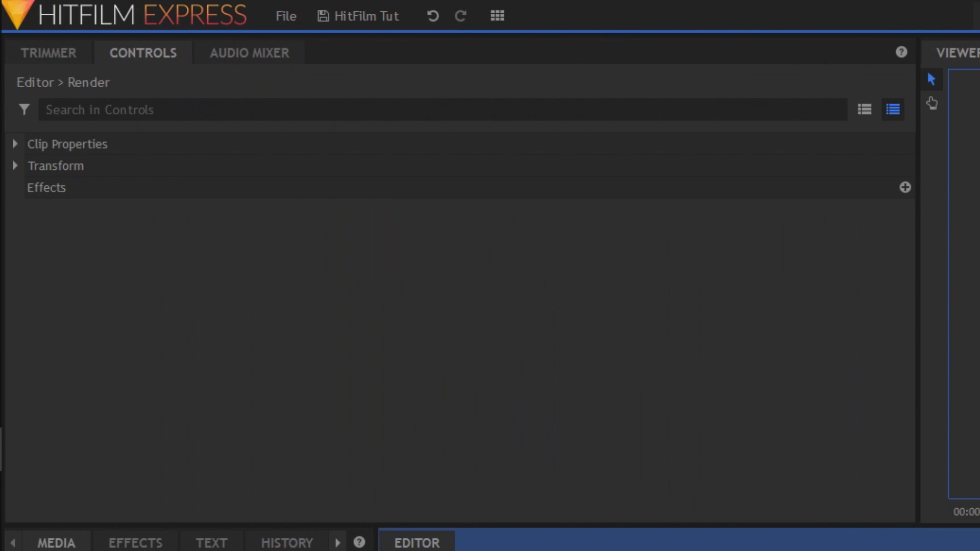
pyautogui.click(14, 166)
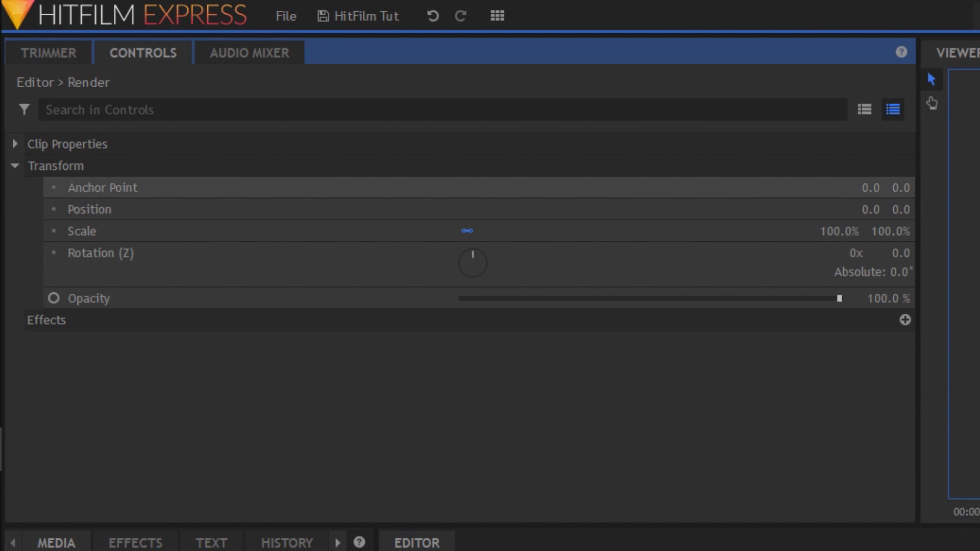
pyautogui.click(82, 232)
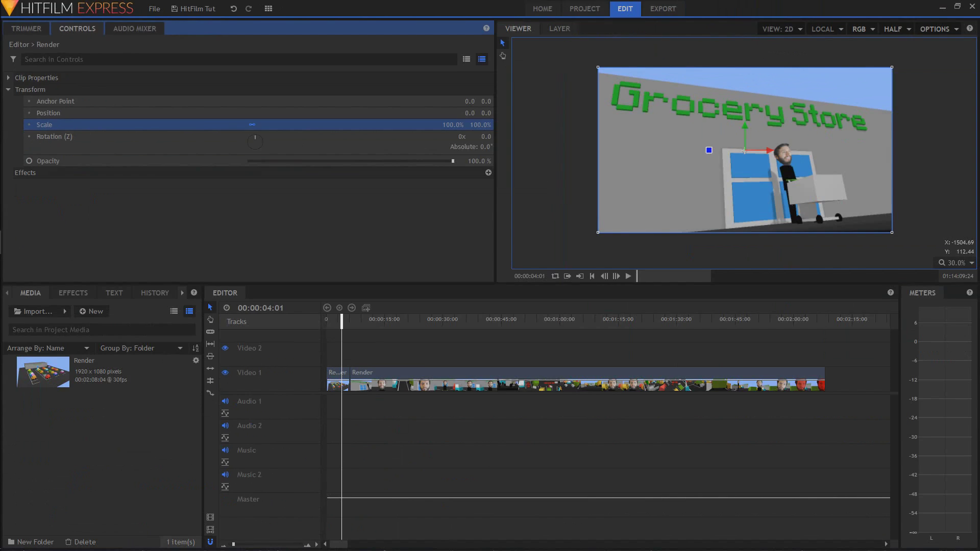
pyautogui.moveTo(840, 231); pyautogui.dragTo(814, 231)
pyautogui.moveTo(444, 125); pyautogui.dragTo(489, 128)
# - Try repositioning the enlarged clip within the frame, and reset its transform properties to their defaults
pyautogui.moveTo(716, 107); pyautogui.dragTo(786, 143)
pyautogui.moveTo(816, 186); pyautogui.dragTo(666, 131)
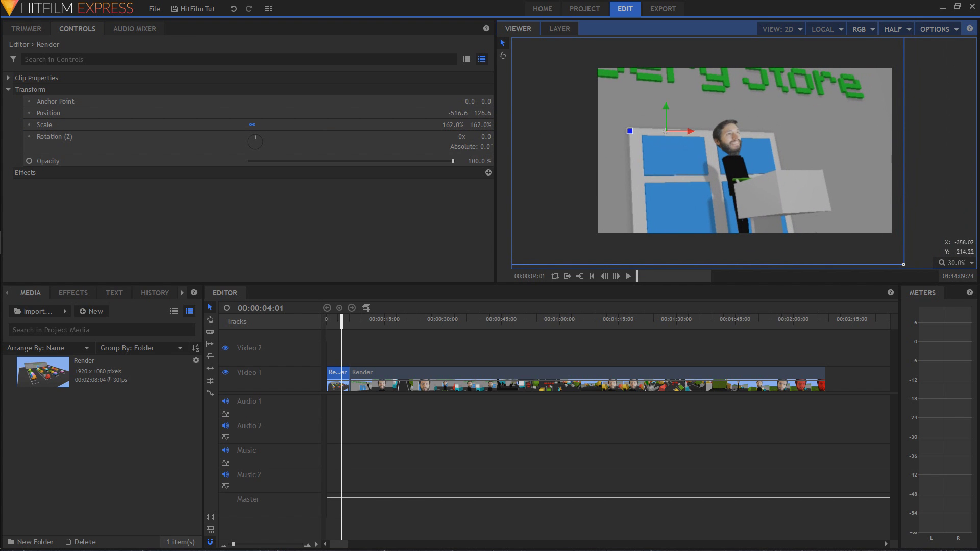
pyautogui.moveTo(665, 131); pyautogui.dragTo(714, 148)
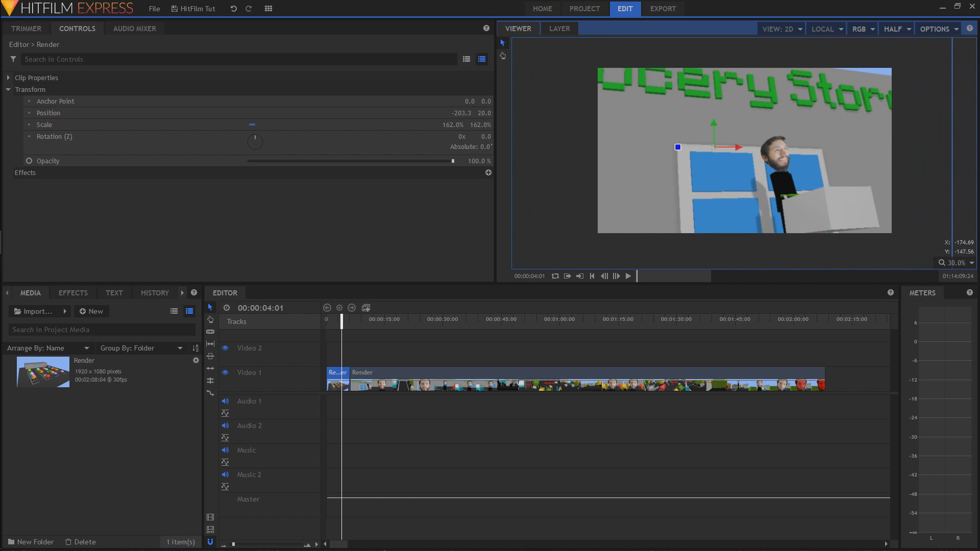
pyautogui.moveTo(714, 148); pyautogui.dragTo(772, 171)
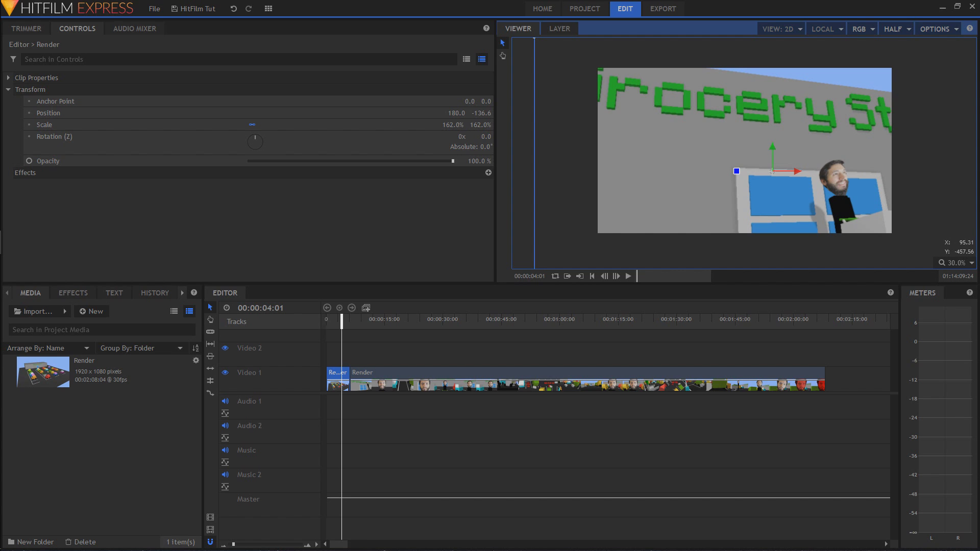
pyautogui.rightClick(451, 128)
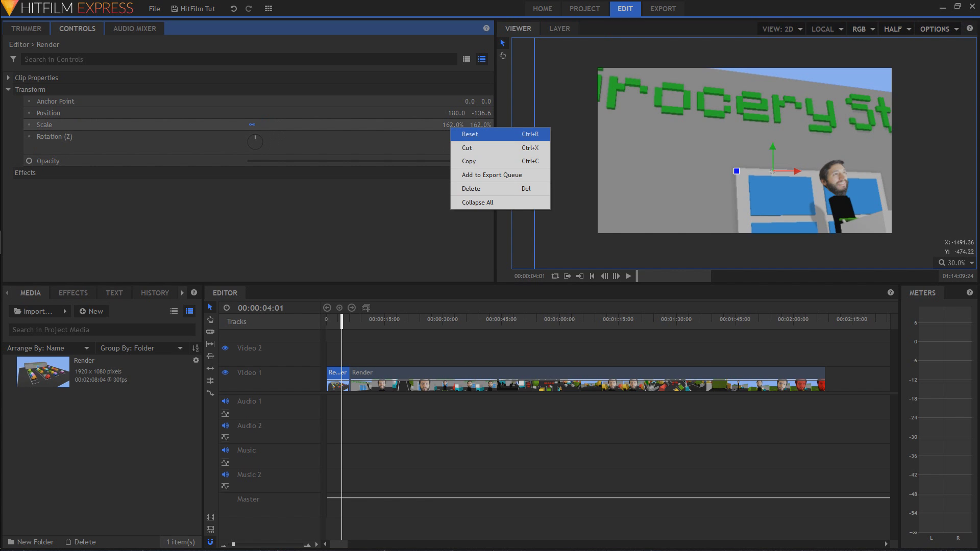
pyautogui.click(467, 136)
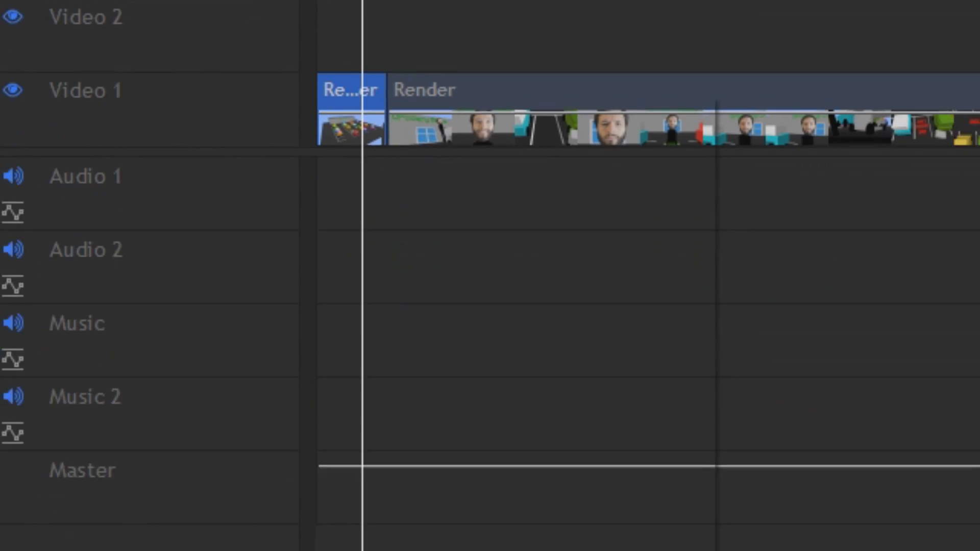
# - Turn the first Render clip into a composite shot named Intro, taking its properties from the selected clip
pyautogui.rightClick(351, 91)
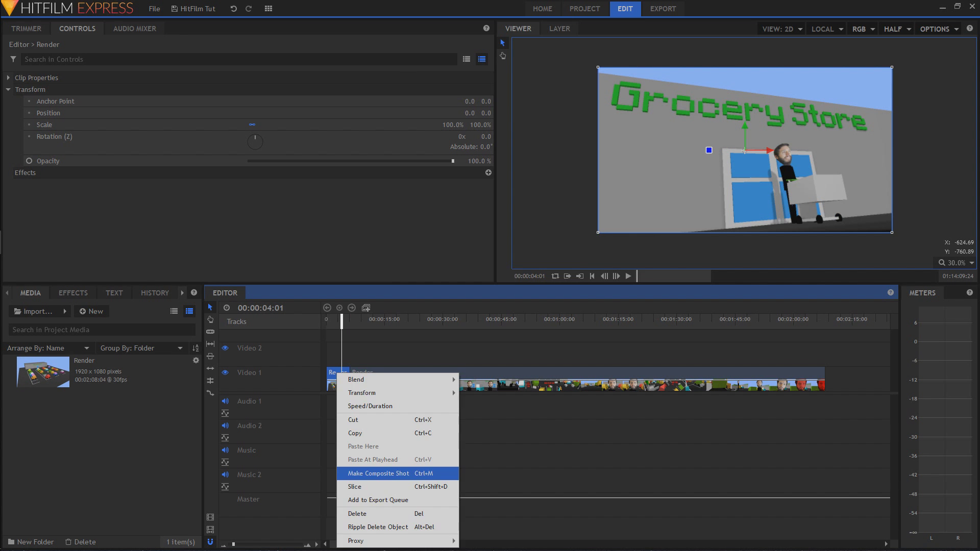
pyautogui.click(468, 336)
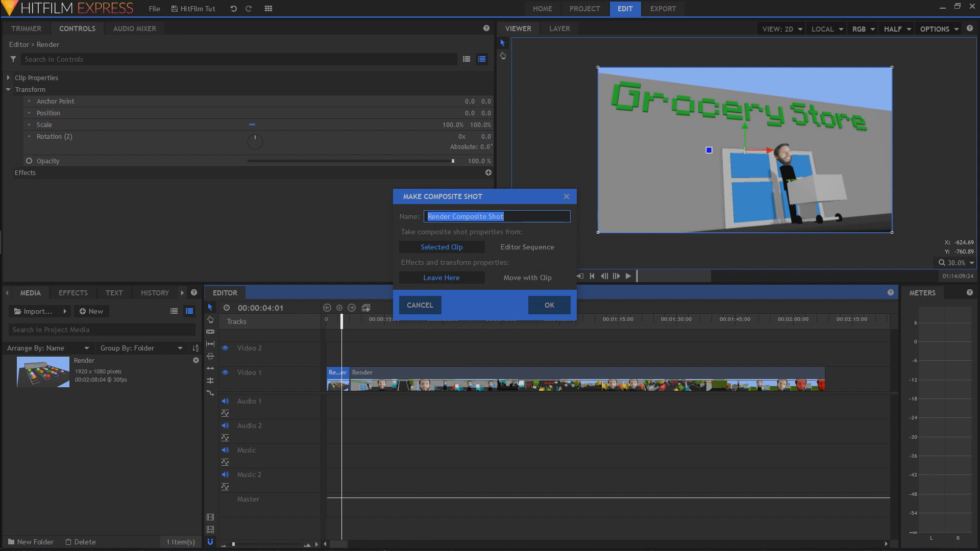
pyautogui.write('Intro')
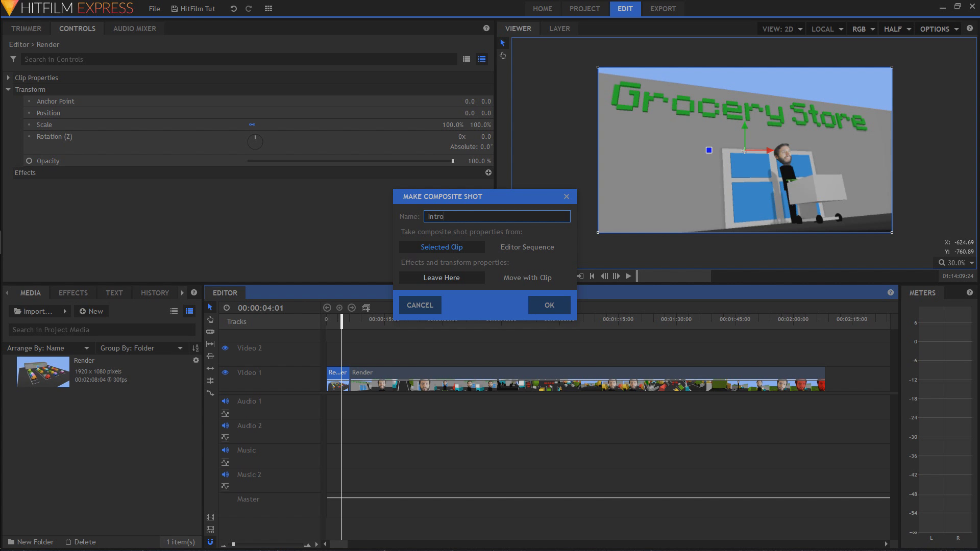
pyautogui.press('Return')
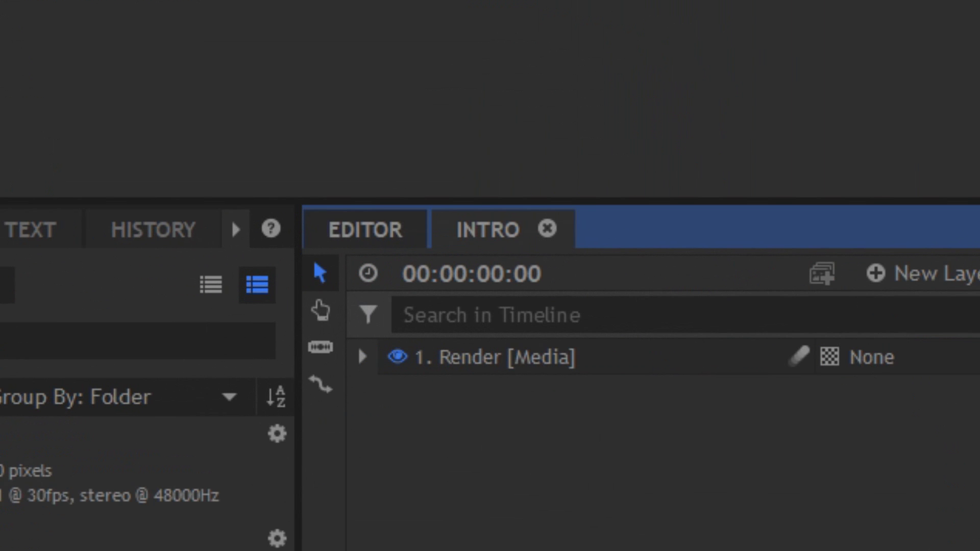
# - Check the Intro clip on the editor timeline, return the playhead to the start, and reopen the Intro composite shot
pyautogui.click(366, 230)
pyautogui.click(378, 319)
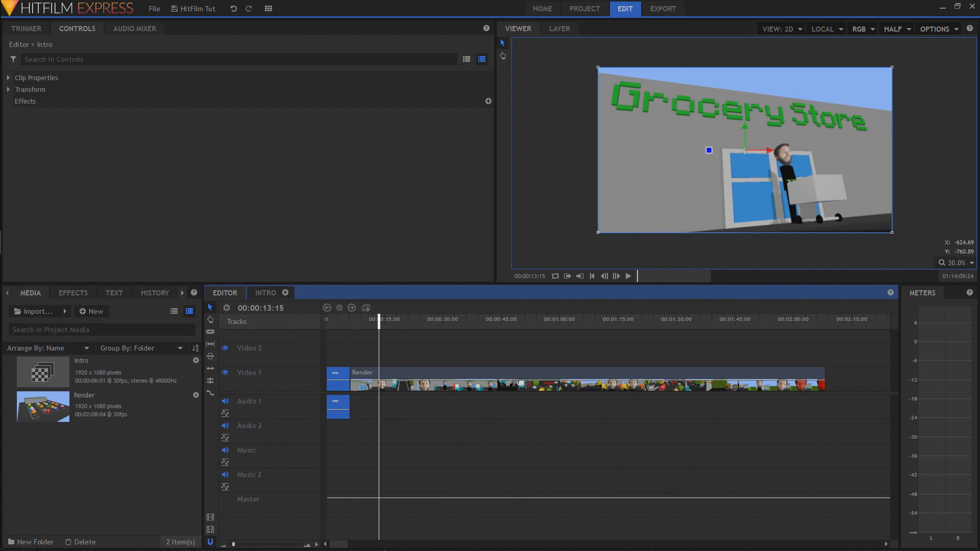
pyautogui.moveTo(379, 319); pyautogui.dragTo(326, 319)
pyautogui.click(265, 293)
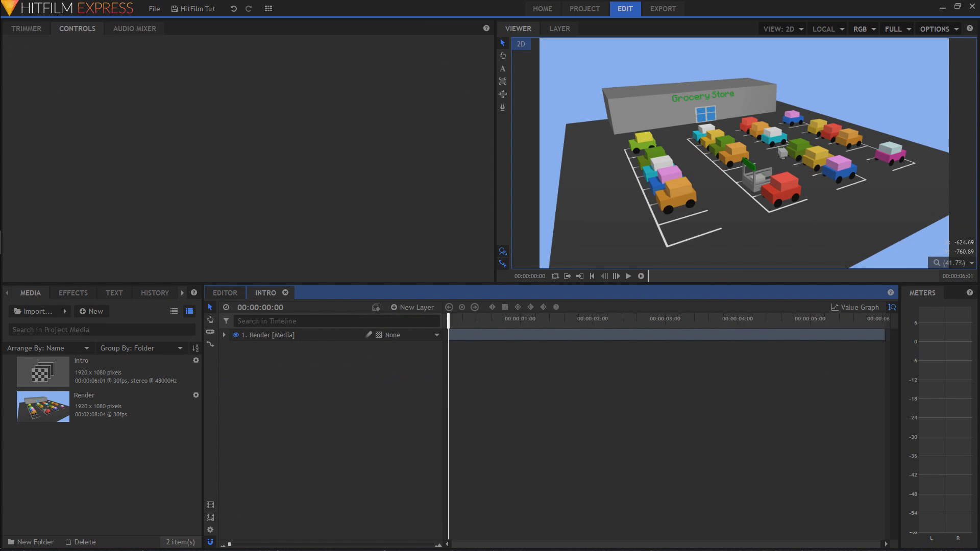
# - Expand the Render layer and its Transform properties in the Intro composite shot
pyautogui.click(225, 335)
pyautogui.click(234, 383)
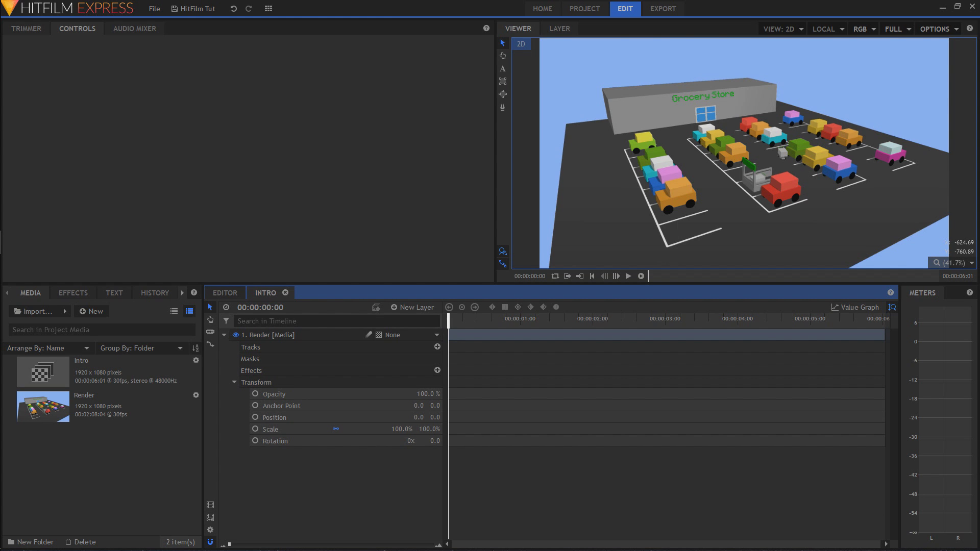
pyautogui.moveTo(454, 319)
pyautogui.mouseDown()
pyautogui.moveTo(887, 319)
pyautogui.moveTo(448, 319)
pyautogui.mouseUp()
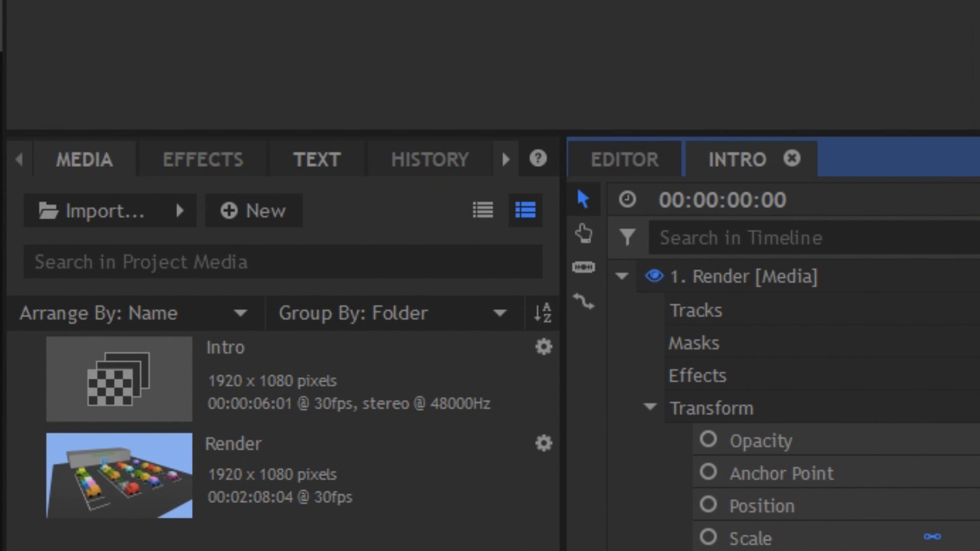
pyautogui.click(114, 292)
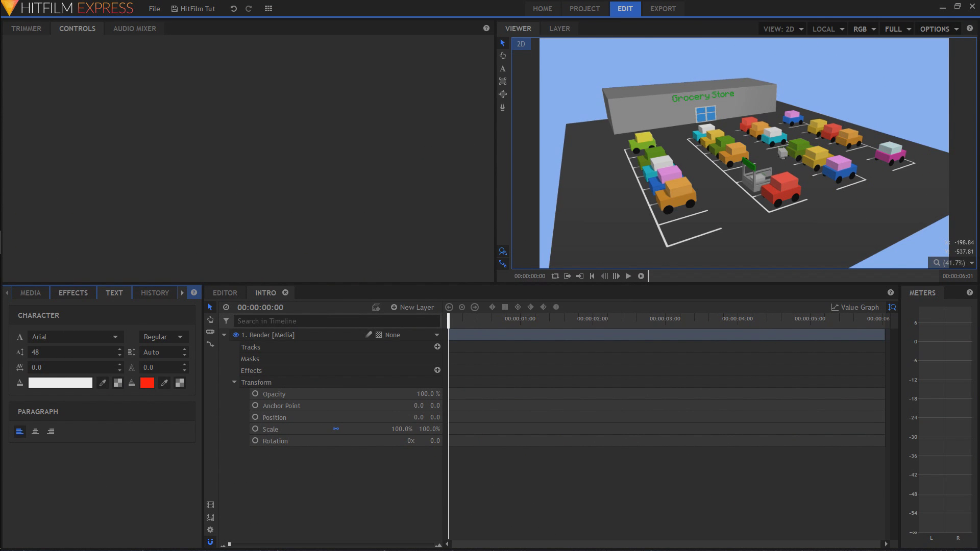
pyautogui.click(30, 293)
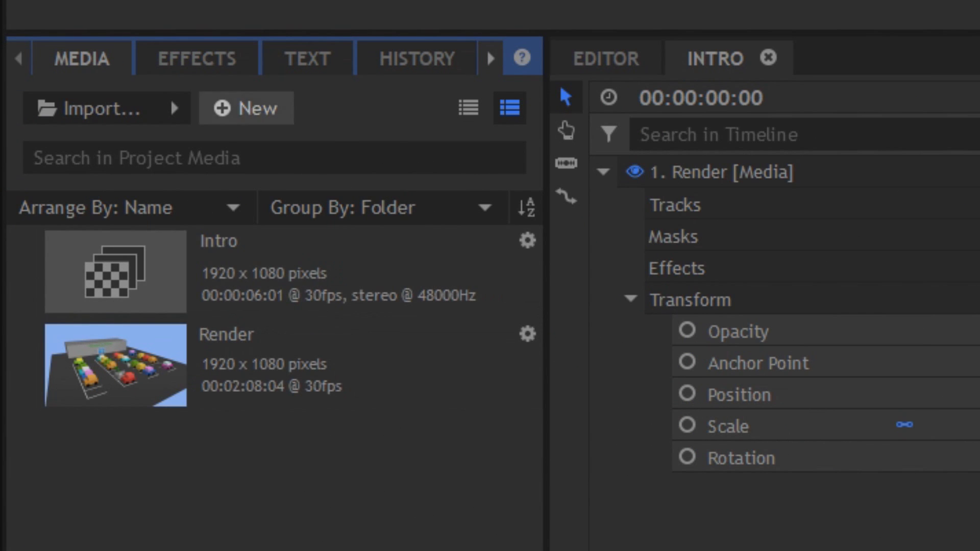
pyautogui.click(246, 108)
pyautogui.click(342, 144)
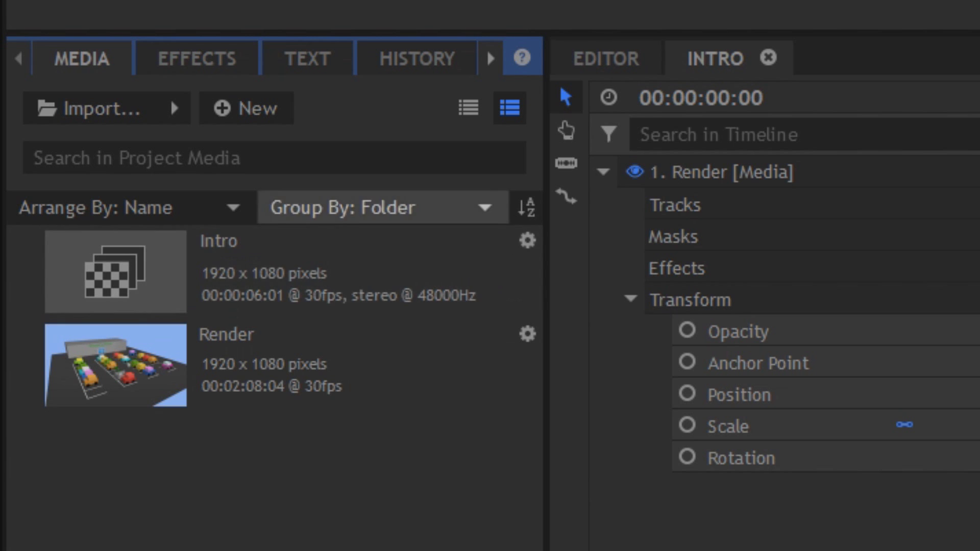
# - Create a composite shot named Text using the 1080p Full HD @ 30 fps template with a duration of 00:00:06:01
pyautogui.click(247, 109)
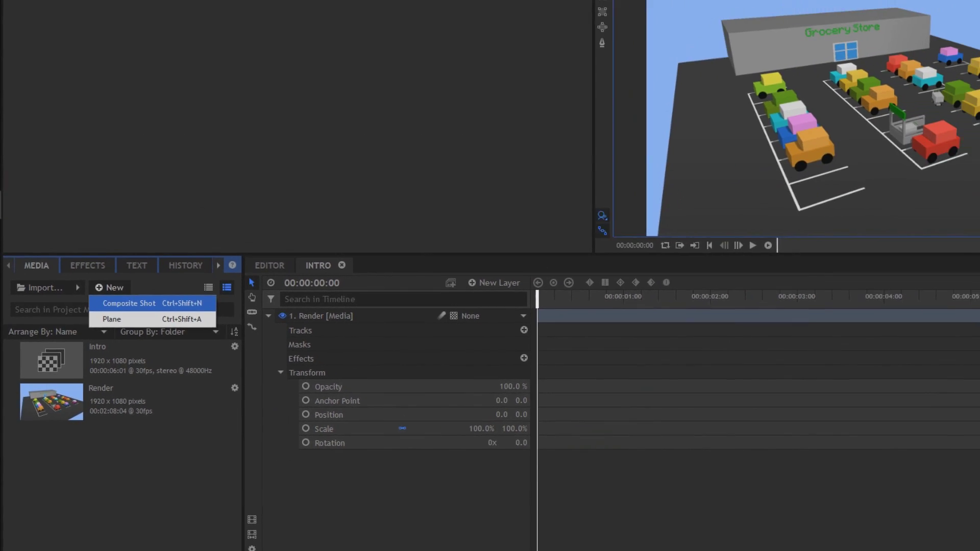
pyautogui.click(129, 303)
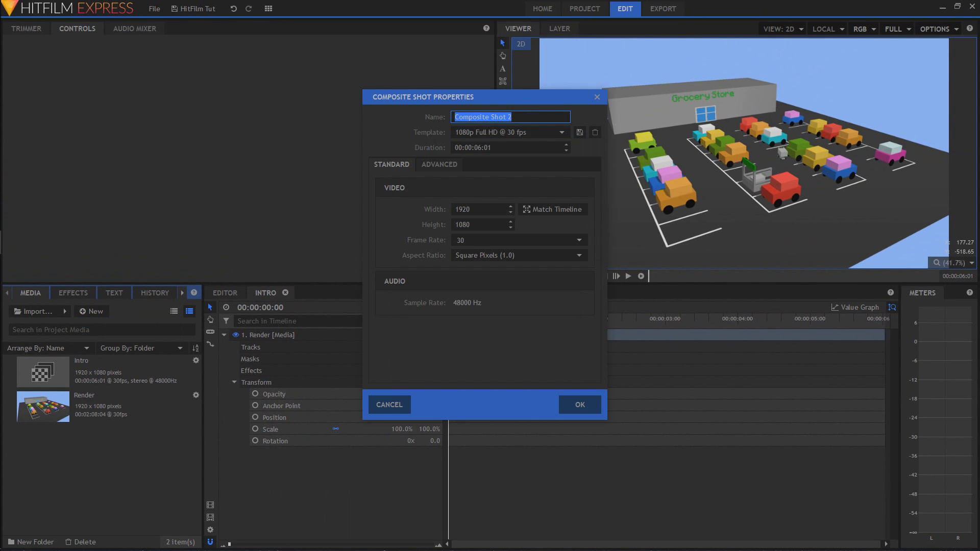
pyautogui.write('Text')
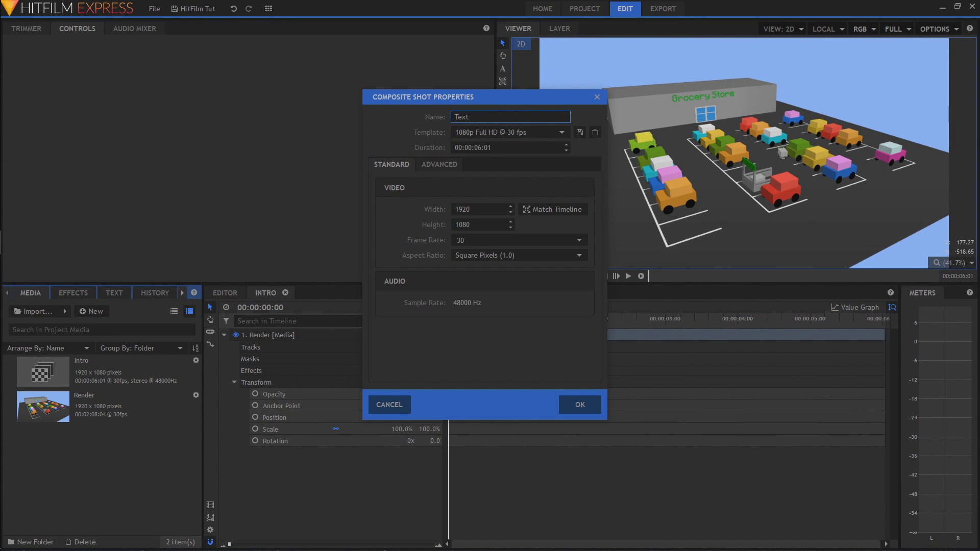
pyautogui.click(439, 164)
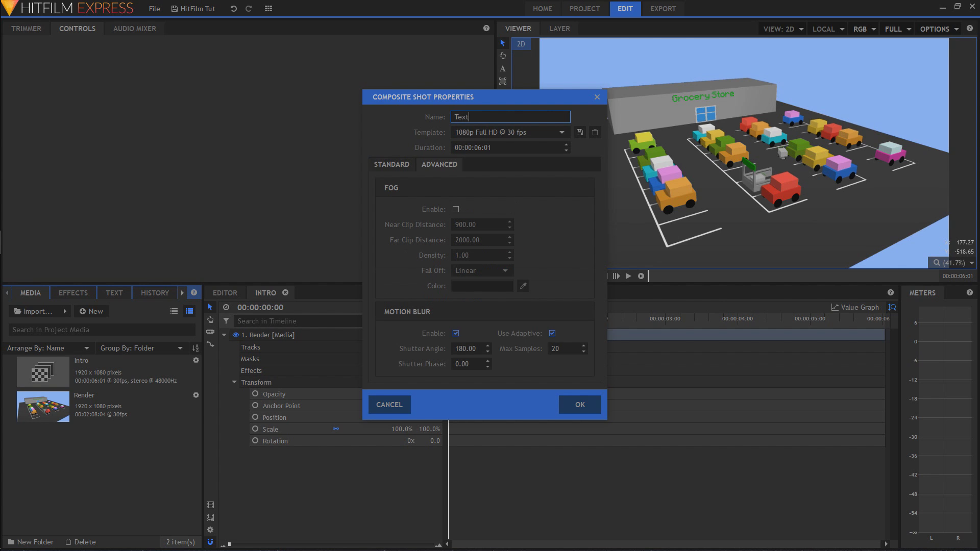
pyautogui.click(391, 164)
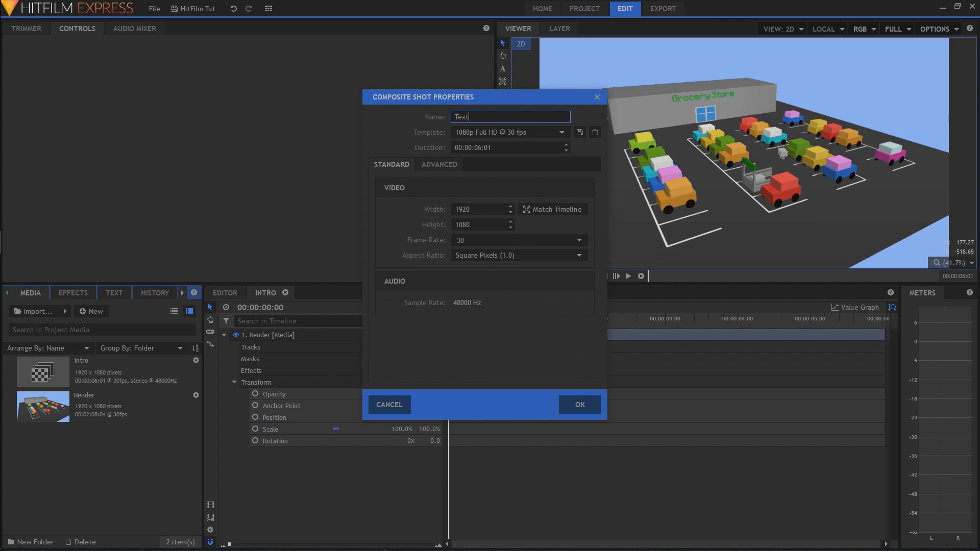
pyautogui.click(580, 404)
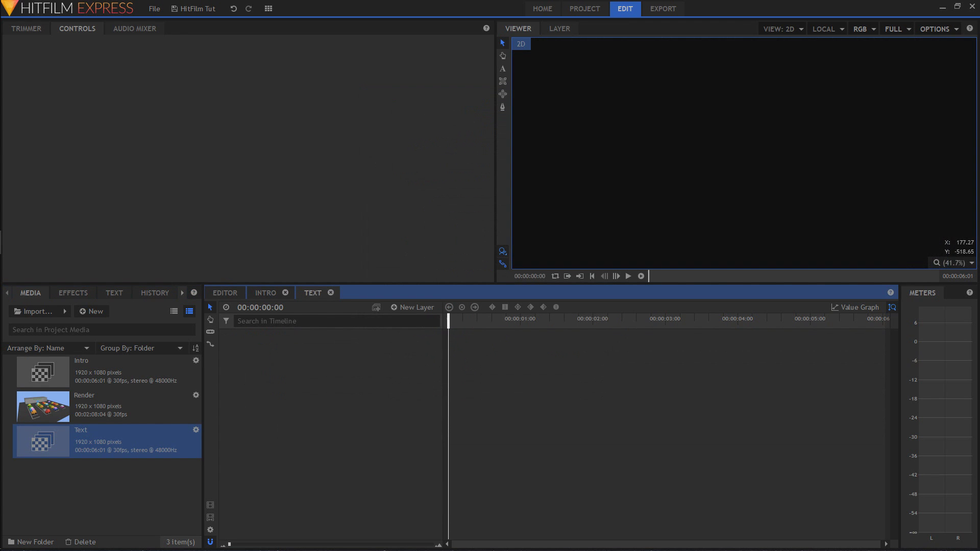
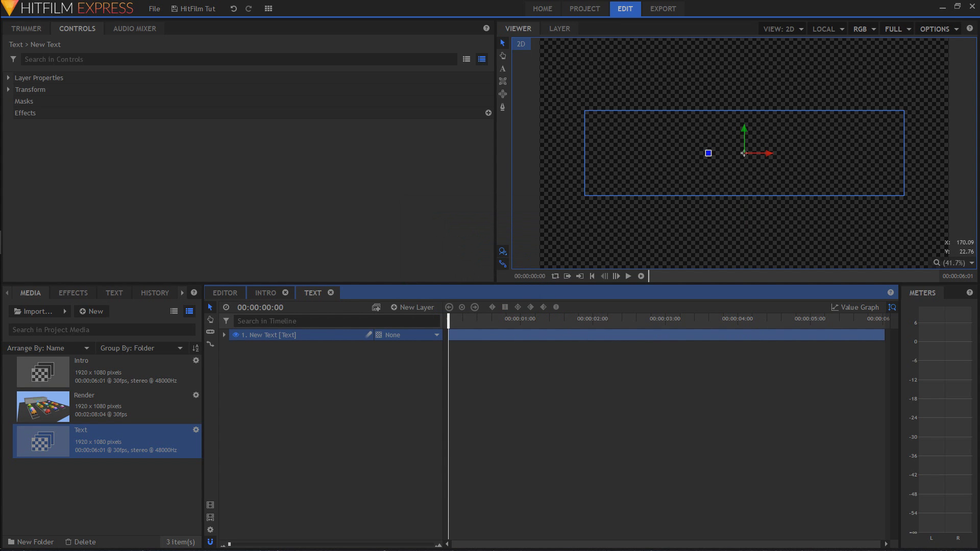
# - Check the width and height of the new text layer in its properties
pyautogui.rightClick(305, 336)
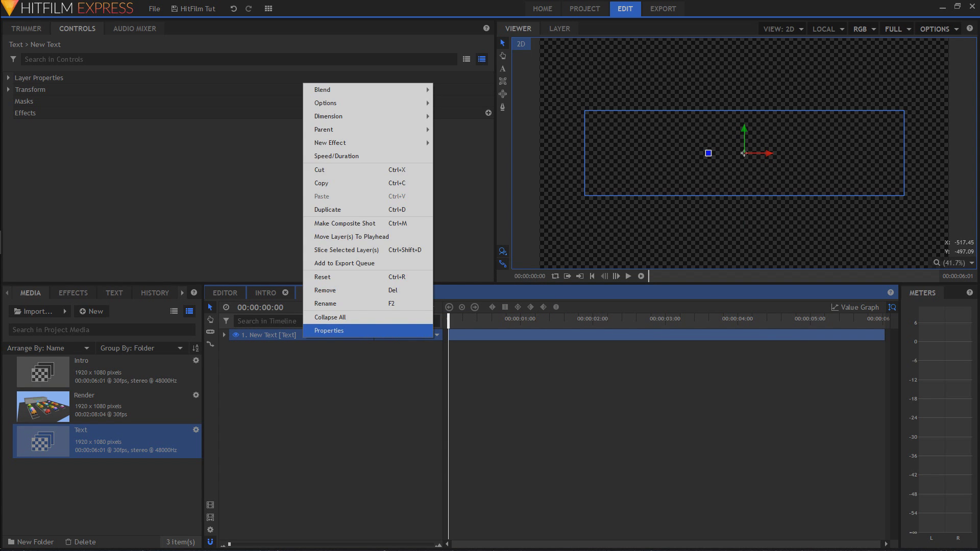
pyautogui.click(329, 331)
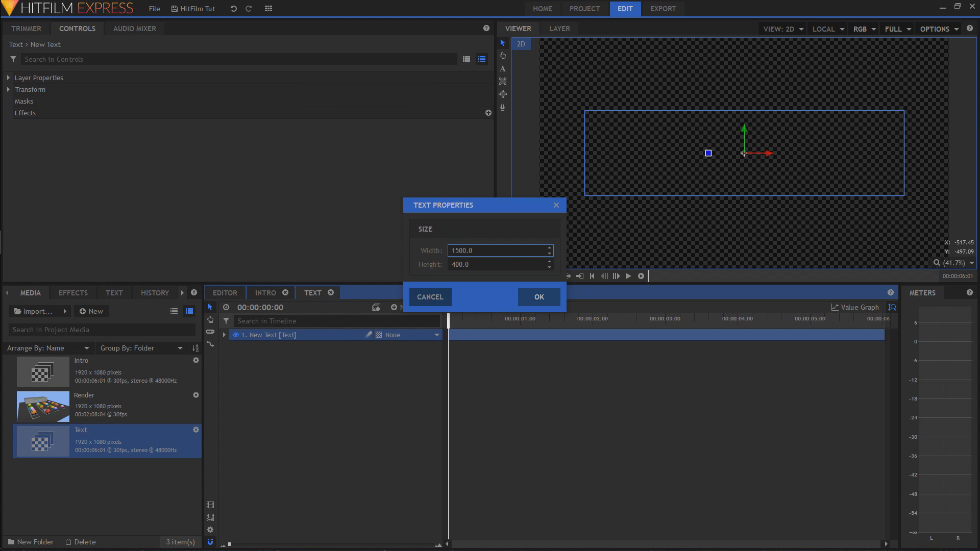
pyautogui.click(539, 296)
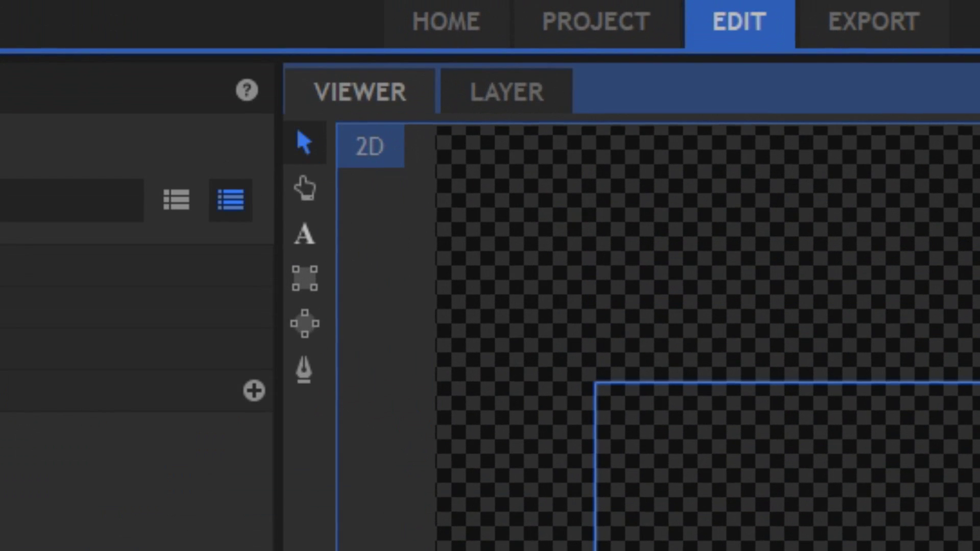
# - Enter the text "Anxious Rules!!!" in the text layer of the Text composite shot
pyautogui.press('t')
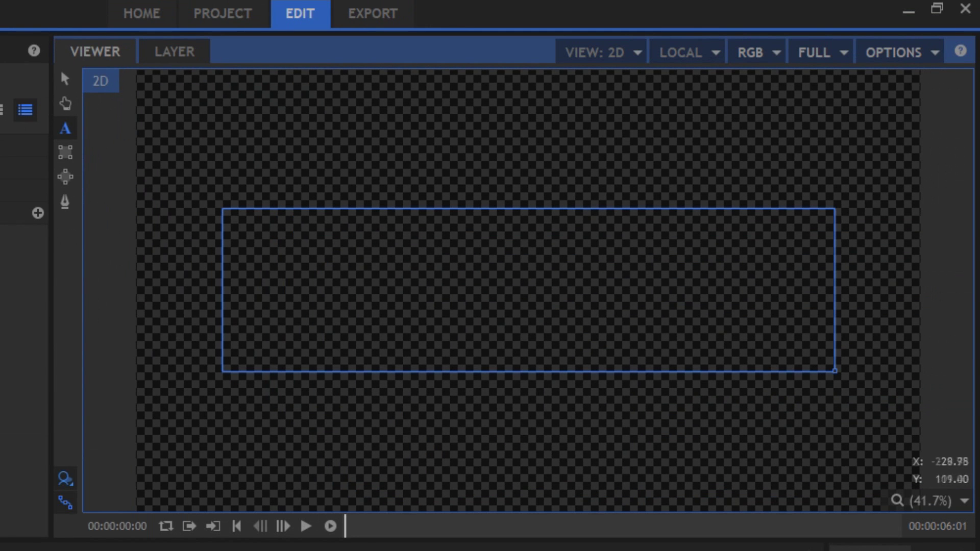
pyautogui.write('d')
pyautogui.press('BackSpace')
pyautogui.write('Anxio')
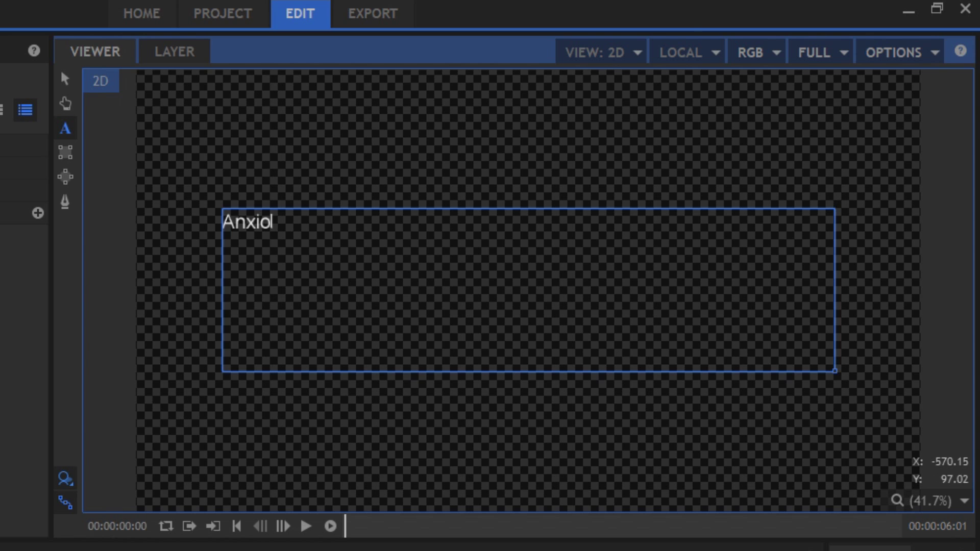
pyautogui.write('us Rule')
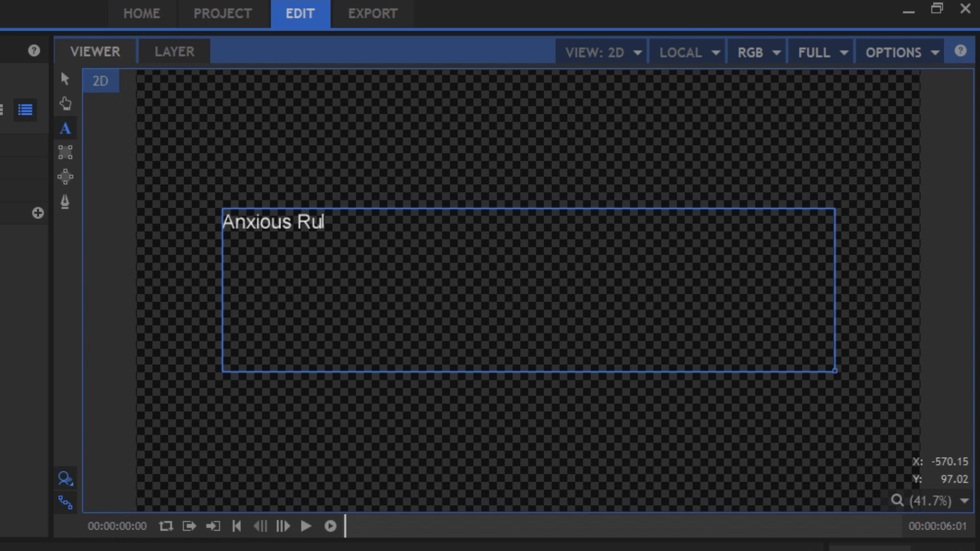
pyautogui.write('s!!!')
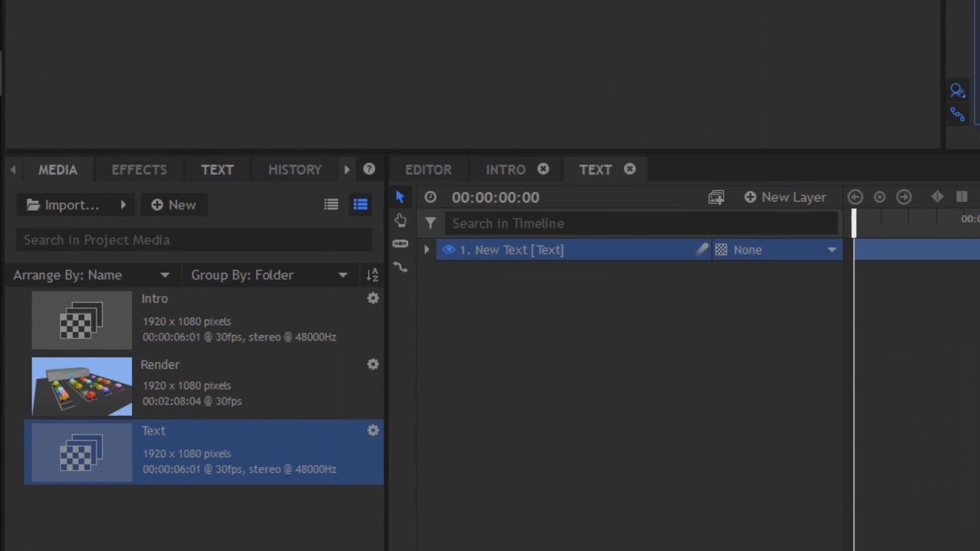
# - Set the "Anxious Rules!!!" title's font to Built Titling Sb at size 173
pyautogui.click(280, 94)
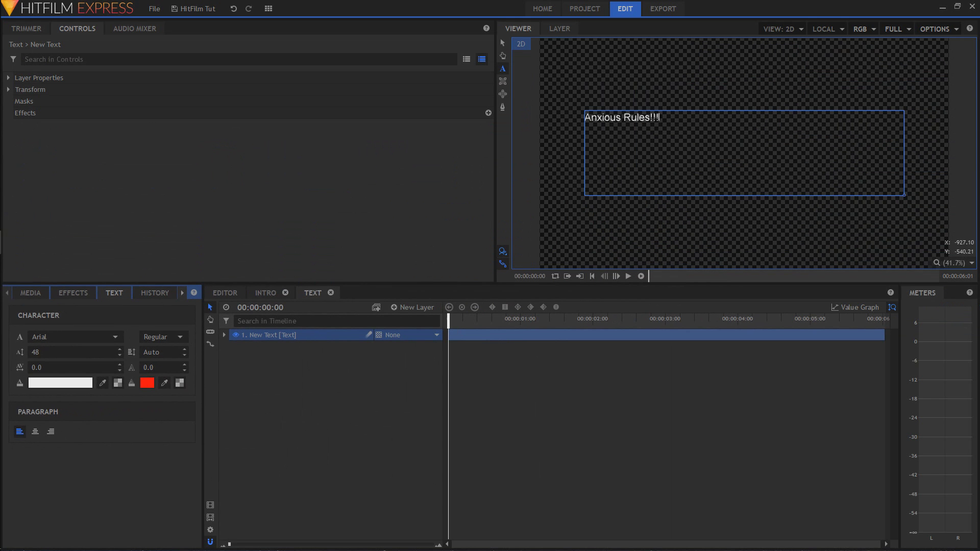
pyautogui.moveTo(660, 118); pyautogui.dragTo(584, 117)
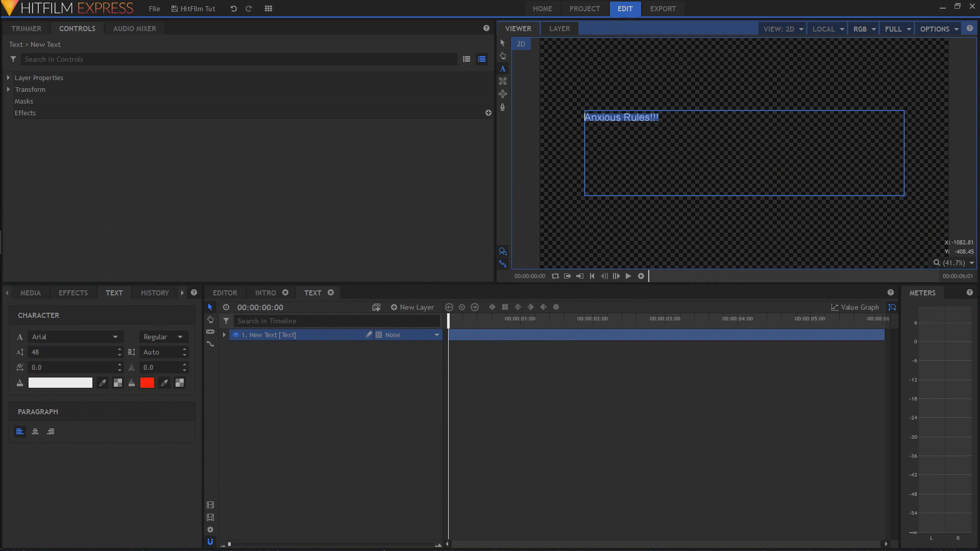
pyautogui.click(76, 337)
pyautogui.scroll(-6, 89, 451)
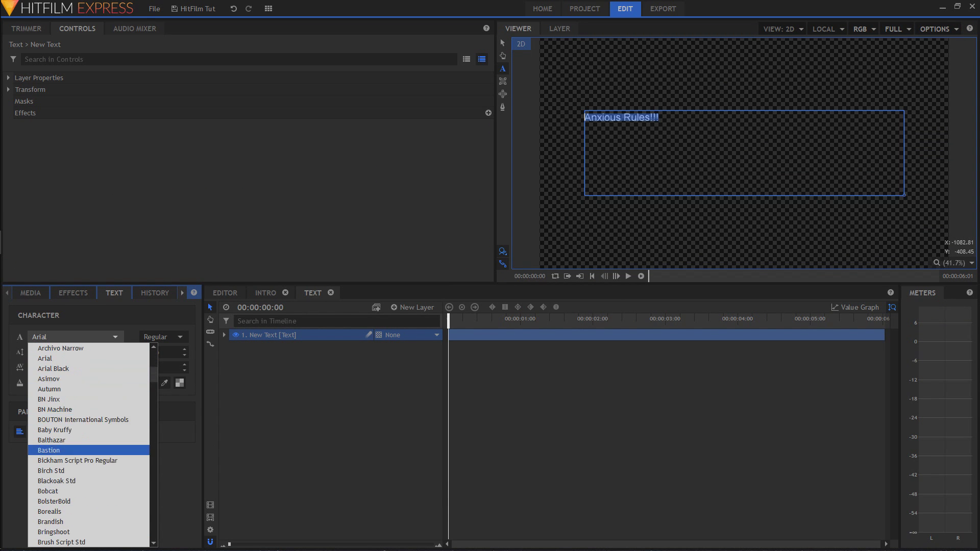
pyautogui.scroll(-7, 89, 450)
pyautogui.click(77, 400)
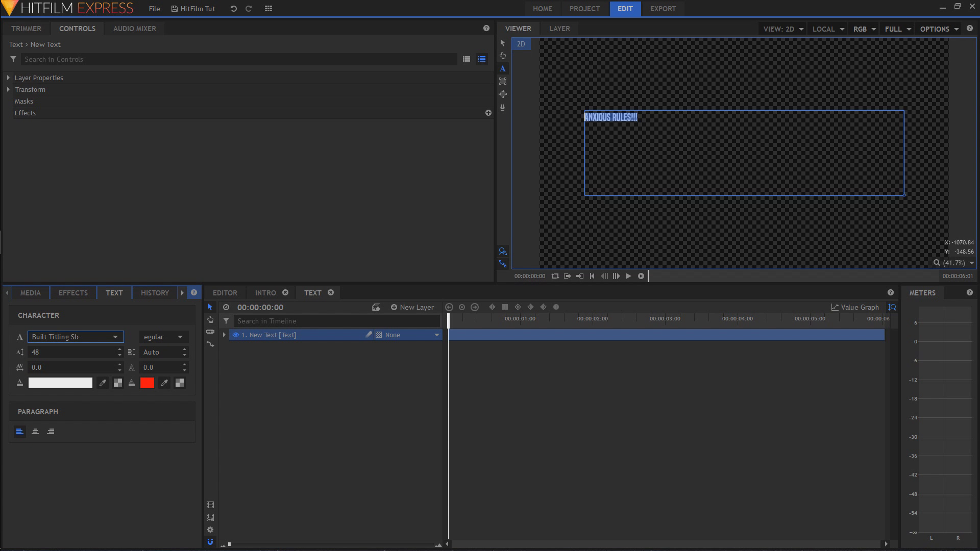
pyautogui.click(164, 337)
pyautogui.press('Escape')
pyautogui.moveTo(72, 352); pyautogui.dragTo(136, 352)
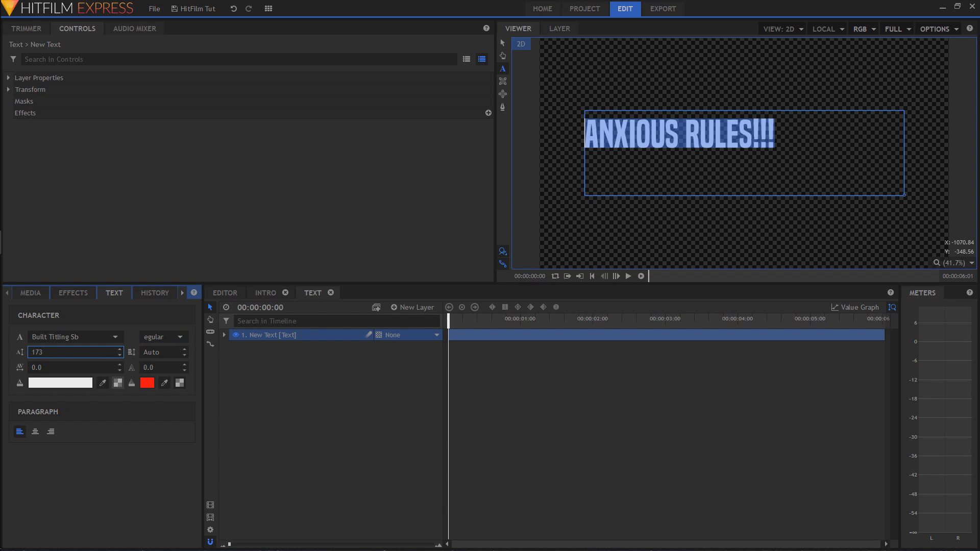
# - Center-align the title in its text box and change its fill color to red
pyautogui.click(35, 432)
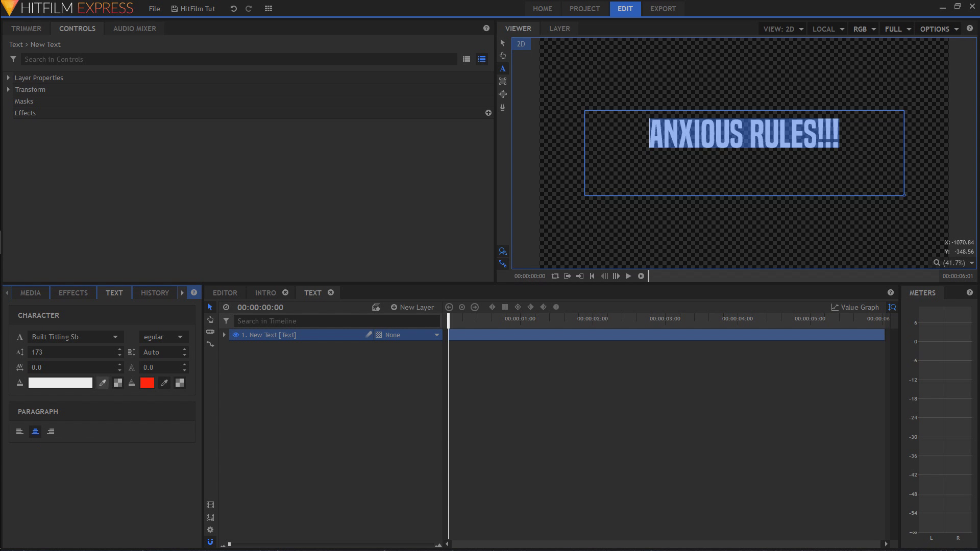
pyautogui.click(60, 383)
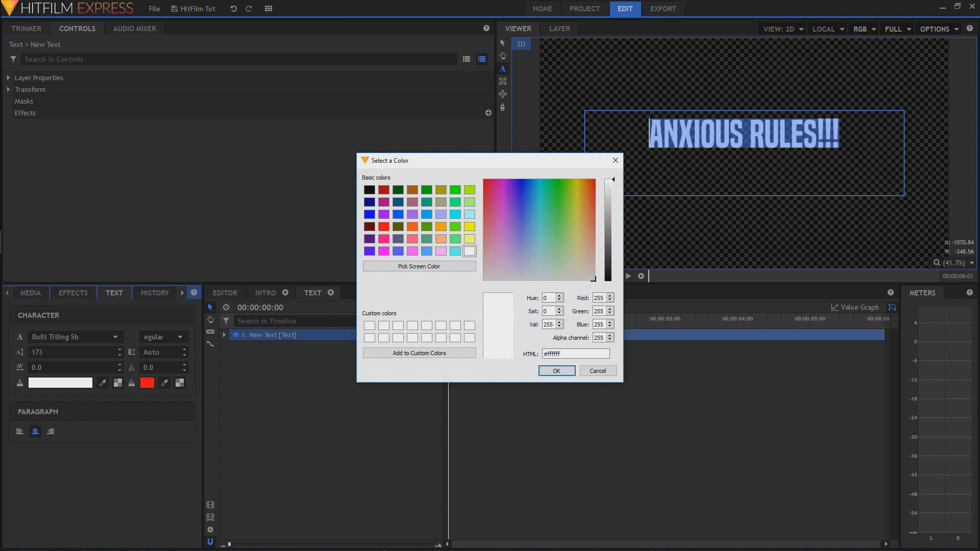
pyautogui.moveTo(587, 230); pyautogui.dragTo(595, 181)
pyautogui.click(557, 372)
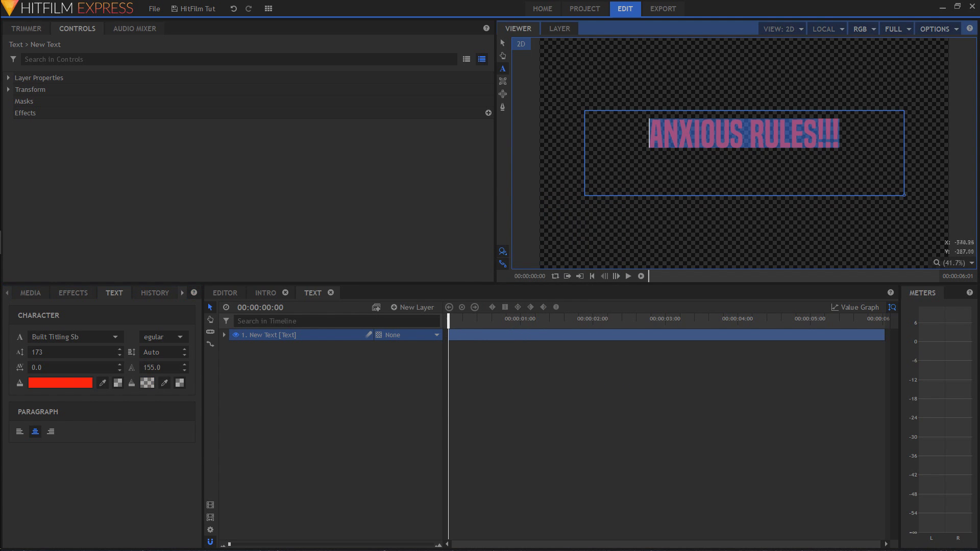
# - Try a character spacing of 15 on the title and reset it to 0
pyautogui.moveTo(71, 367); pyautogui.dragTo(79, 367)
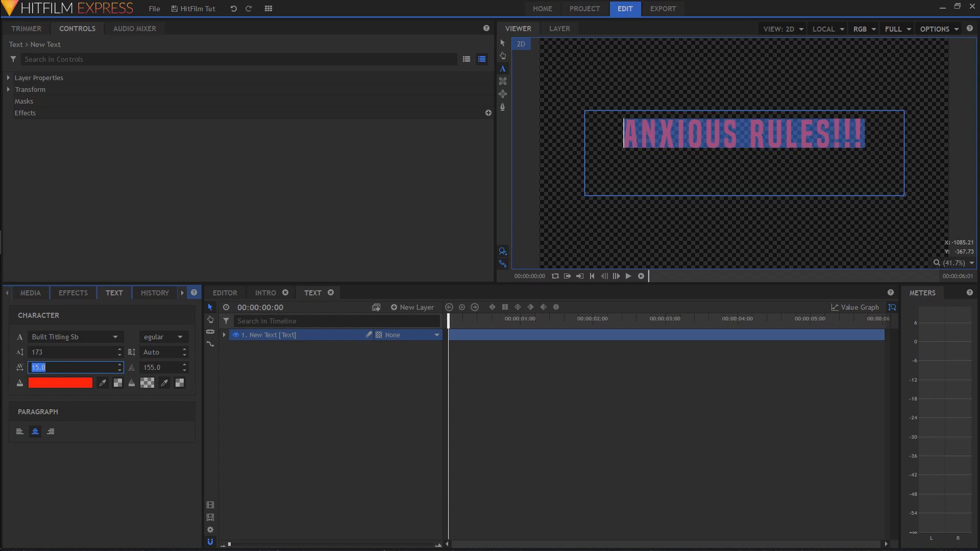
pyautogui.write('0')
pyautogui.press('Return')
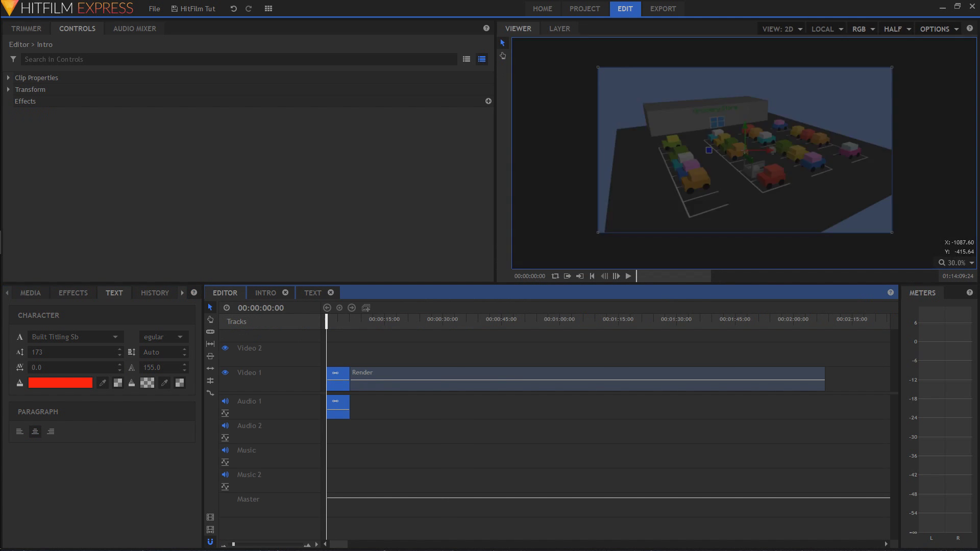
# - Place the Text composite shot on Video 2 over the Intro clip, preview it at 00:00:02:11, and remove it
pyautogui.click(30, 293)
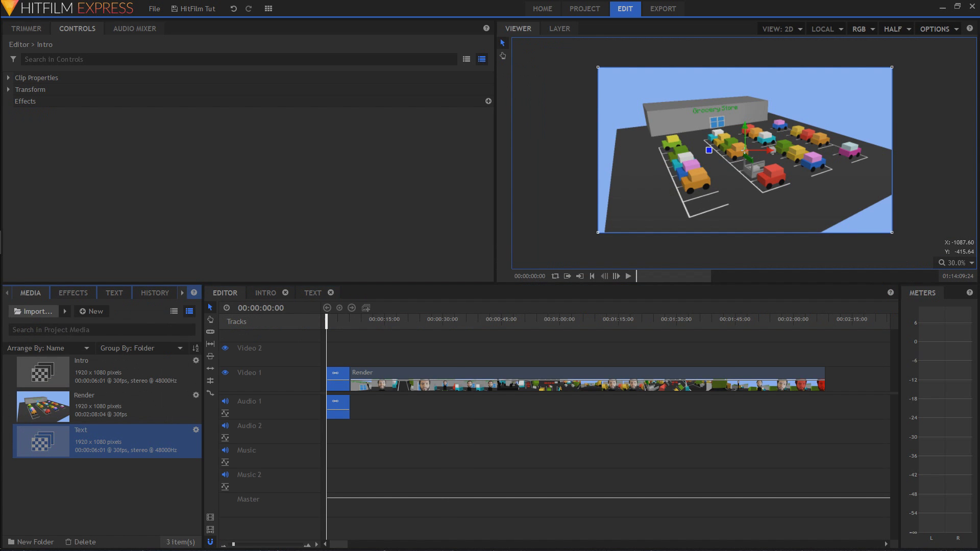
pyautogui.moveTo(43, 441); pyautogui.dragTo(329, 355)
pyautogui.moveTo(336, 320); pyautogui.dragTo(335, 319)
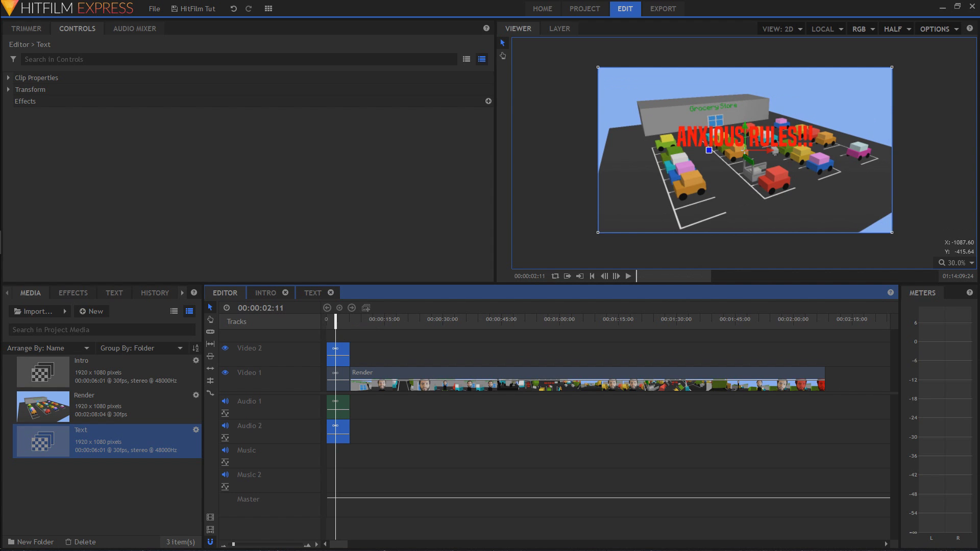
pyautogui.press('Delete')
# - Close the Text composite shot and collapse the Render layer's Transform properties in the Intro composite shot
pyautogui.click(312, 293)
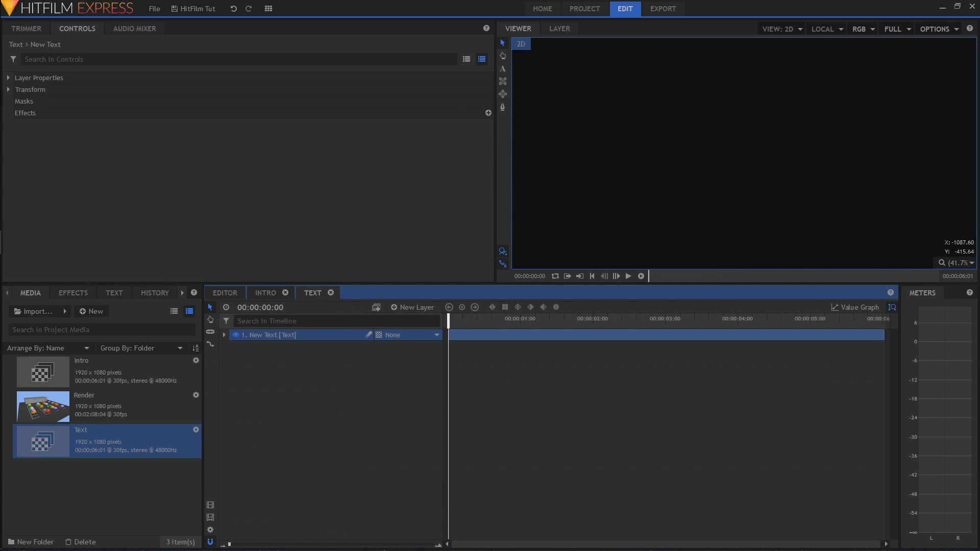
pyautogui.click(330, 293)
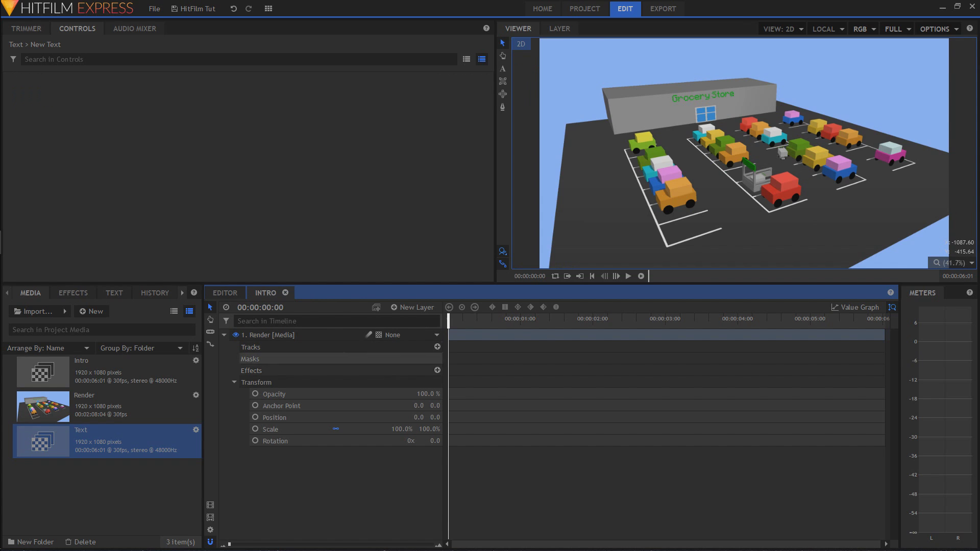
pyautogui.click(234, 383)
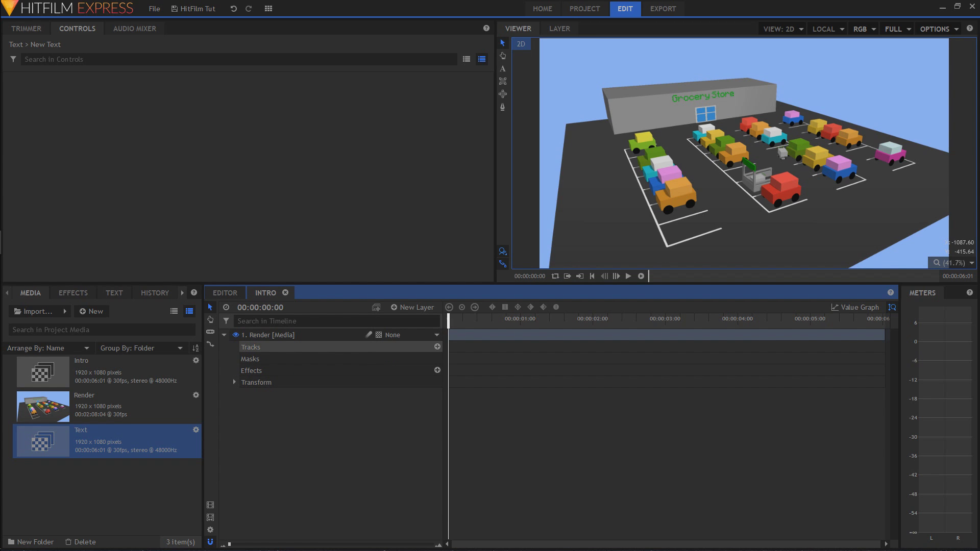
# - Create a 1500 by 400 text layer in the Intro composite shot reading "ANXIOUS IS COOL!!!"
pyautogui.press('t')
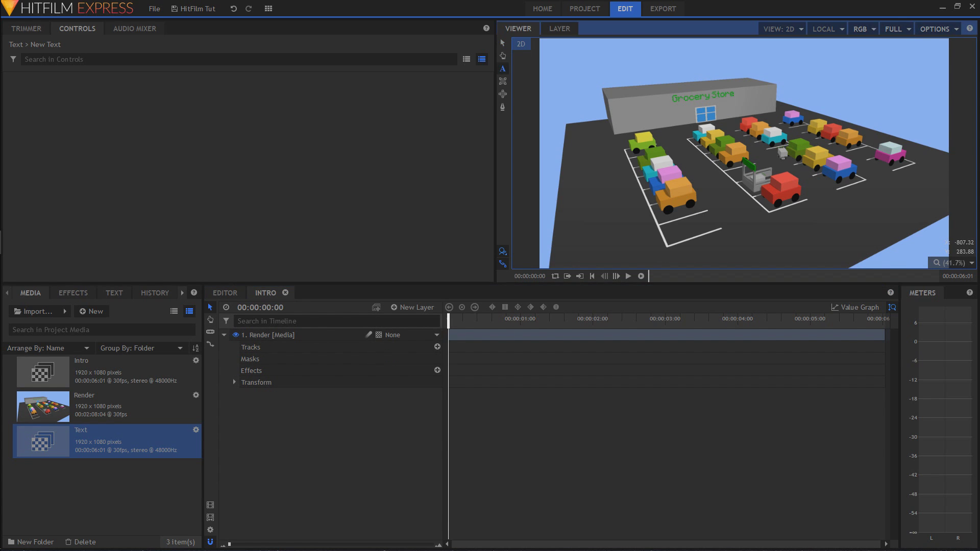
pyautogui.click(700, 127)
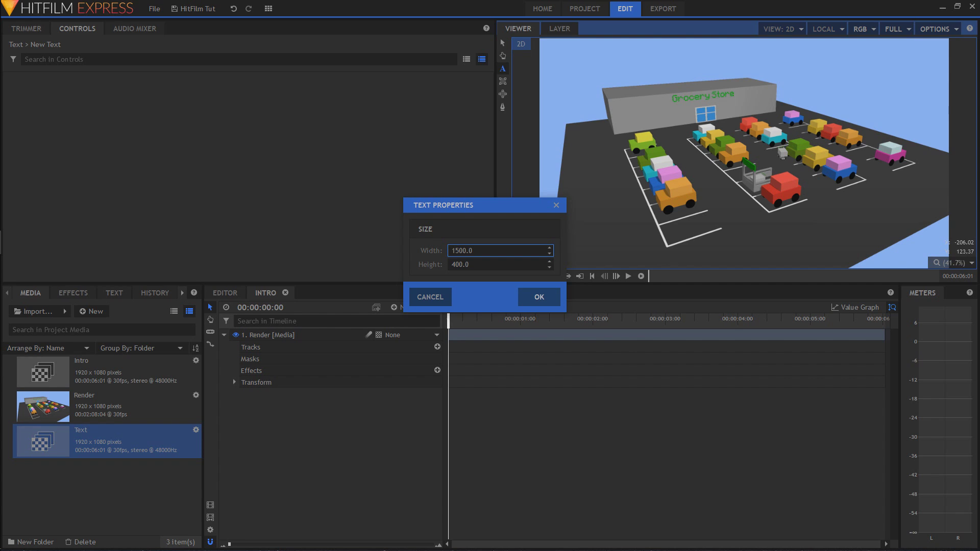
pyautogui.press('Return')
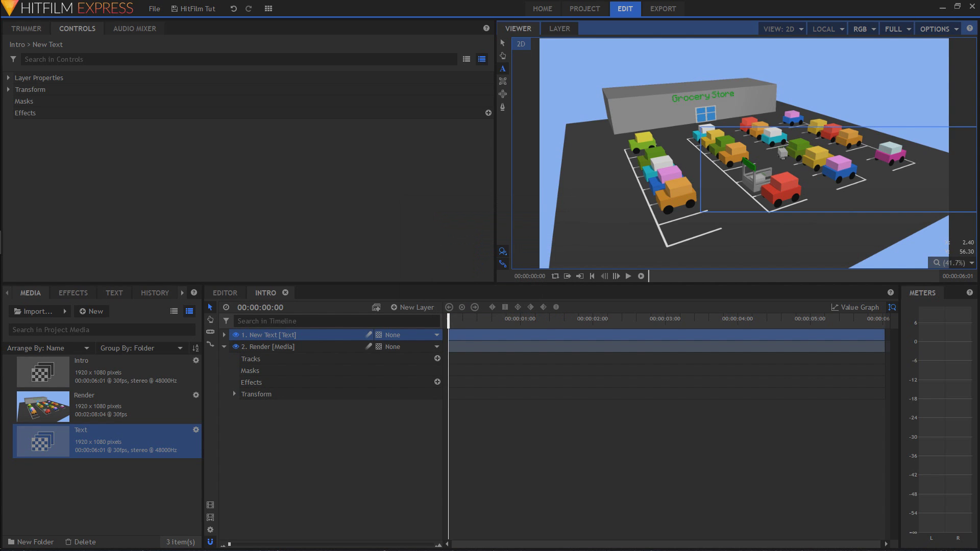
pyautogui.write('ANXIO')
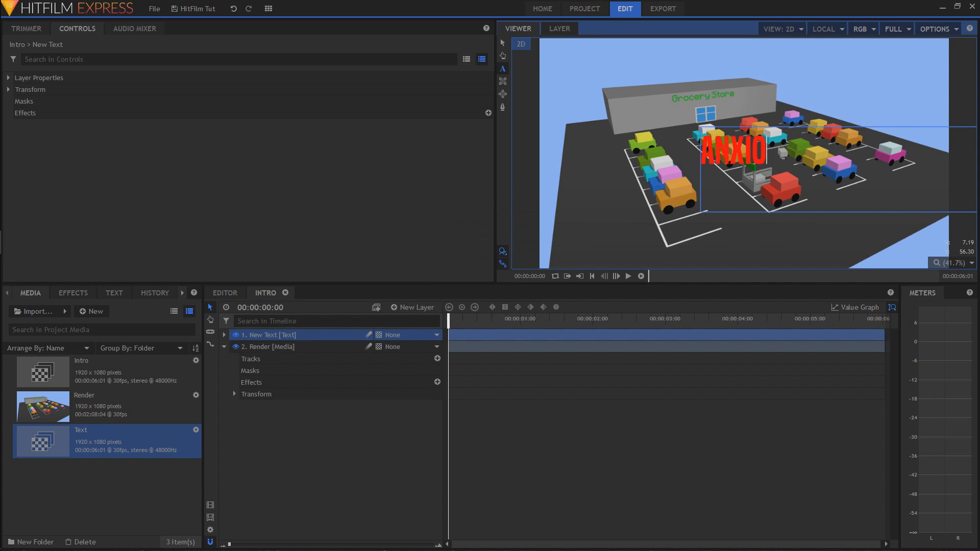
pyautogui.write('US IS COOL!')
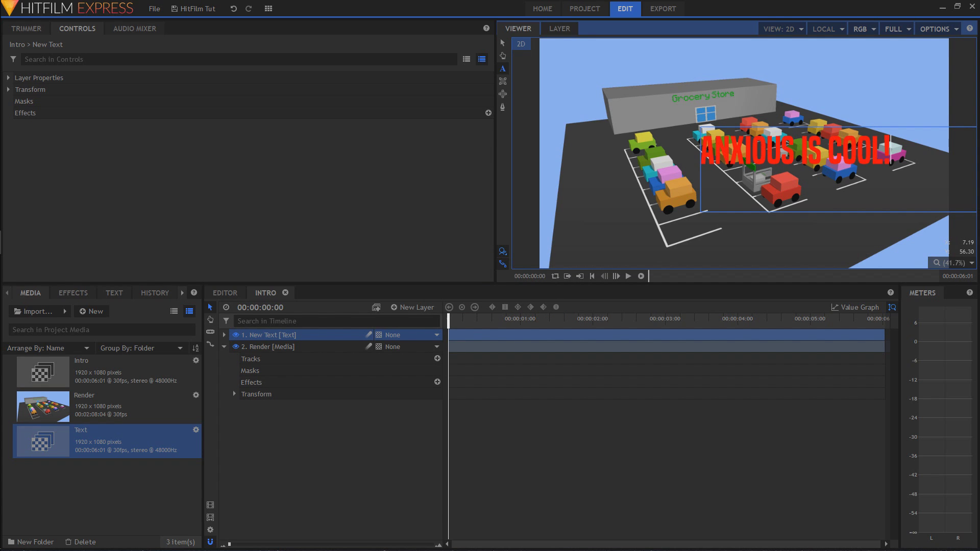
pyautogui.write('!!')
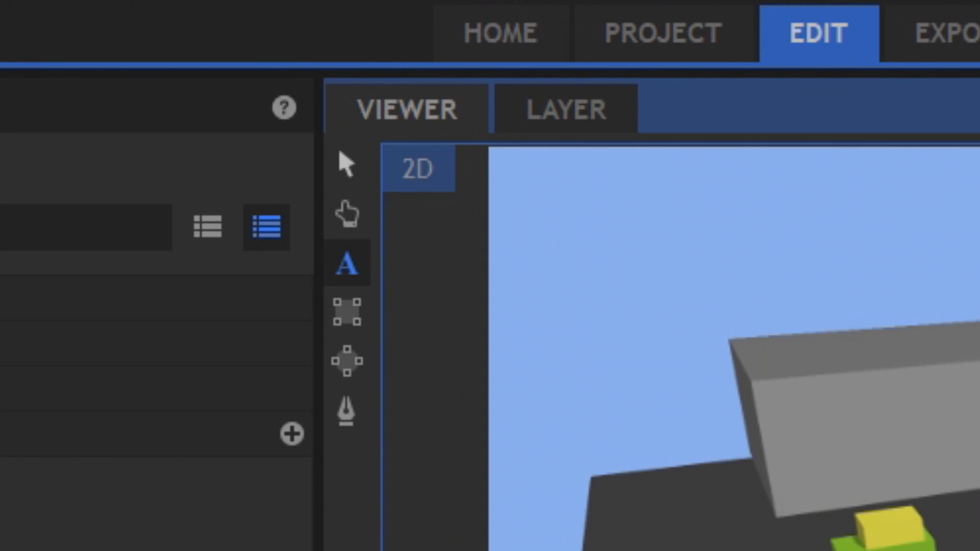
# - Move the new text box fully into the middle of the frame and center-align its text
pyautogui.click(503, 43)
pyautogui.moveTo(620, 276); pyautogui.dragTo(459, 251)
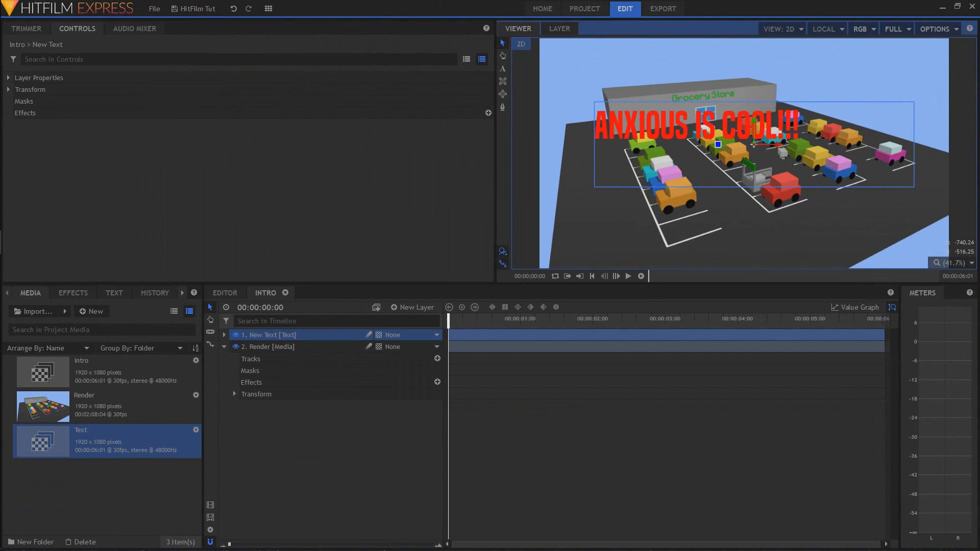
pyautogui.click(36, 431)
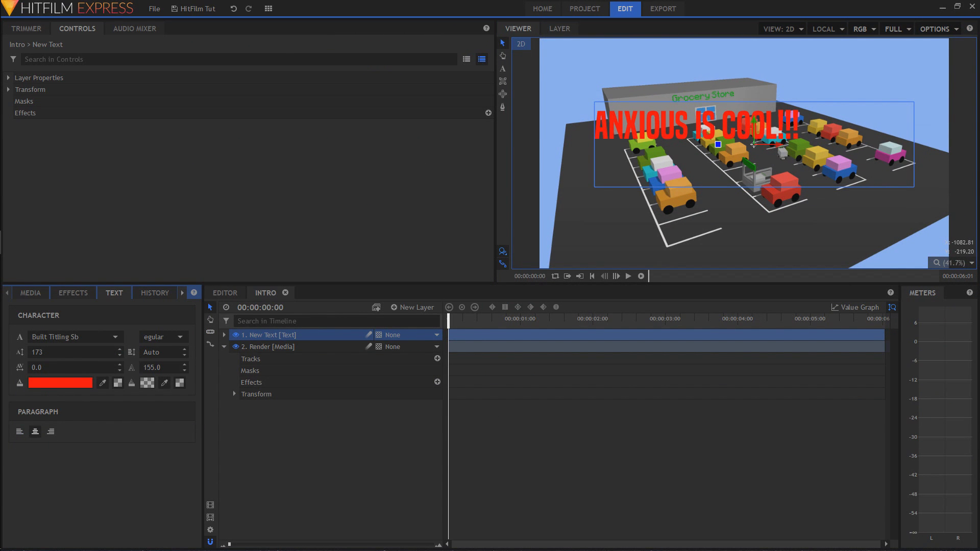
pyautogui.click(503, 68)
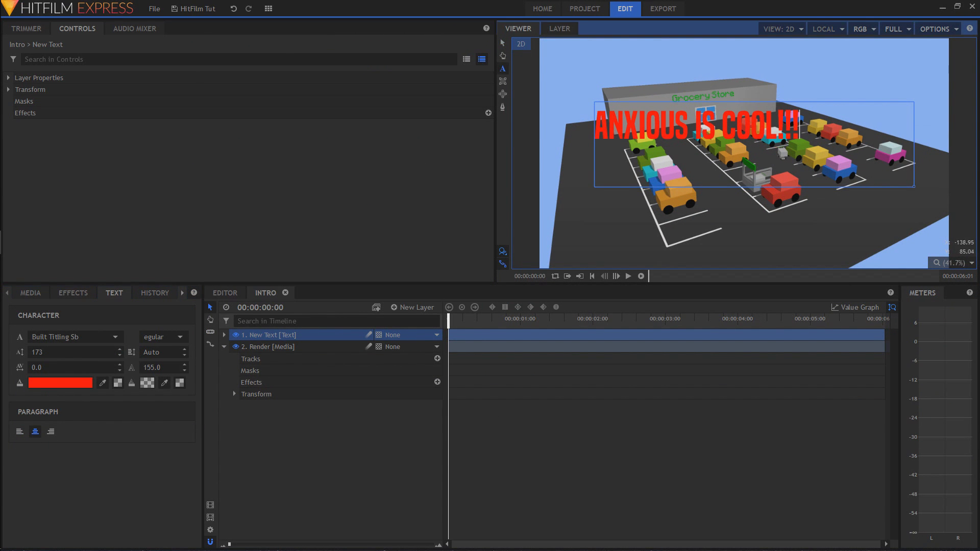
pyautogui.moveTo(782, 140); pyautogui.dragTo(595, 124)
pyautogui.click(36, 432)
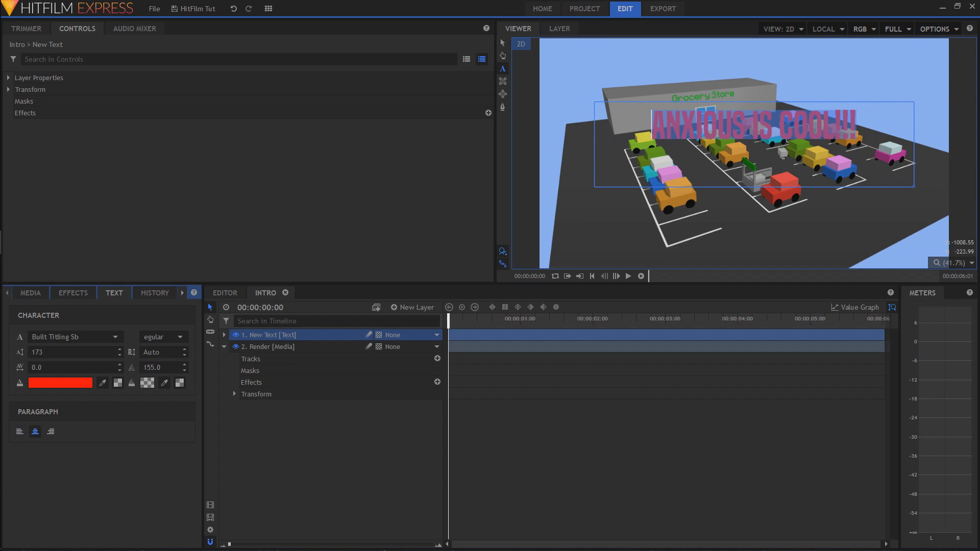
# - Move the "ANXIOUS IS COOL!!!" title up into the sky above the grocery store
pyautogui.click(502, 43)
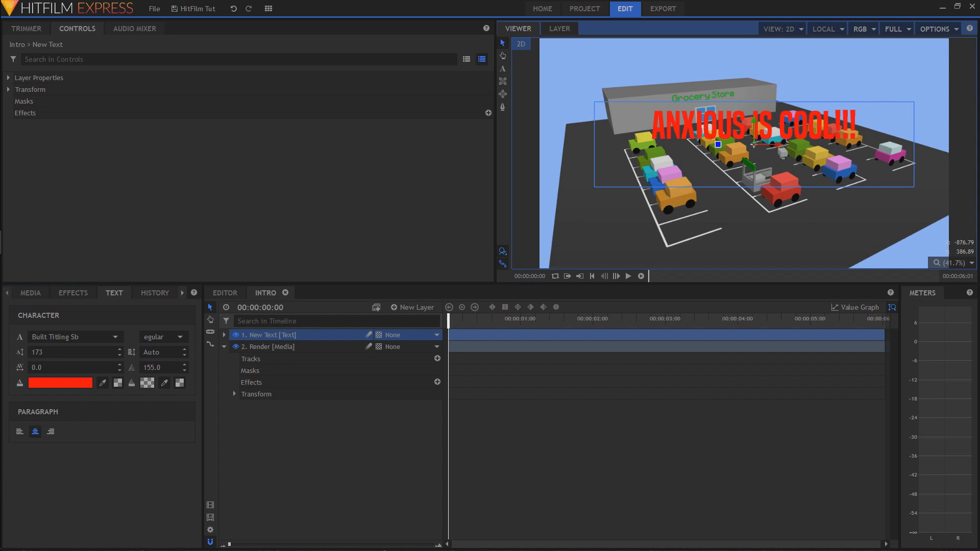
pyautogui.moveTo(754, 144); pyautogui.dragTo(733, 82)
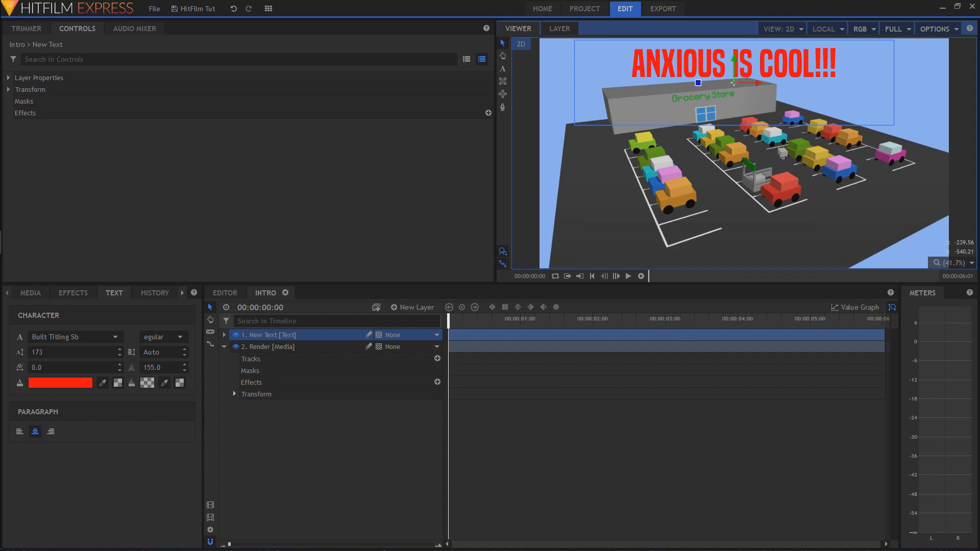
# - Select and expand the Render layer's Transform properties in the Intro composite shot
pyautogui.click(234, 394)
pyautogui.click(256, 394)
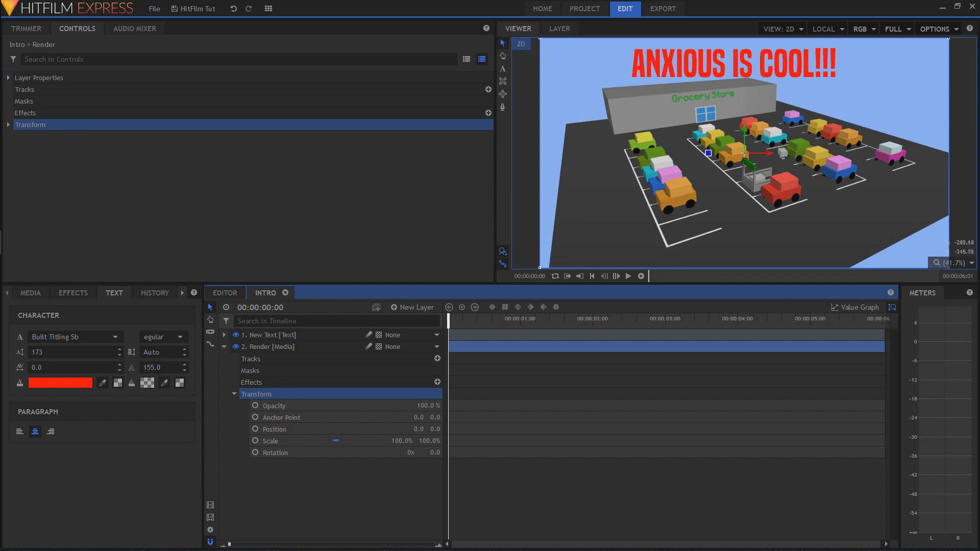
# - Zoom the viewer out to 30% and reposition the whole frame with the Hand tool, returning to the Select tool
pyautogui.scroll(-2, 744, 197)
pyautogui.moveTo(745, 196); pyautogui.dragTo(733, 194)
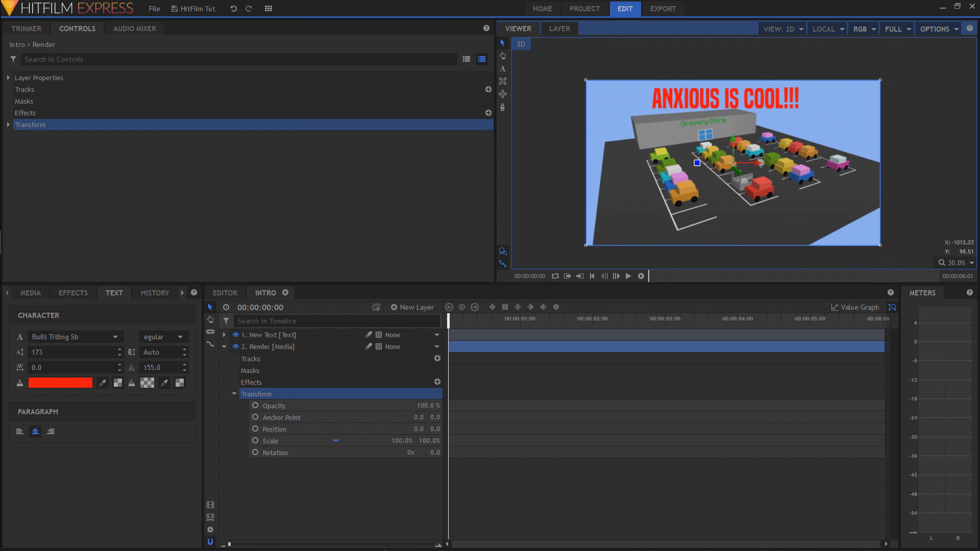
pyautogui.moveTo(555, 172)
pyautogui.mouseDown()
pyautogui.moveTo(564, 166)
pyautogui.moveTo(529, 147)
pyautogui.moveTo(639, 177)
pyautogui.moveTo(553, 160)
pyautogui.moveTo(548, 150)
pyautogui.moveTo(582, 142)
pyautogui.moveTo(555, 161)
pyautogui.mouseUp()
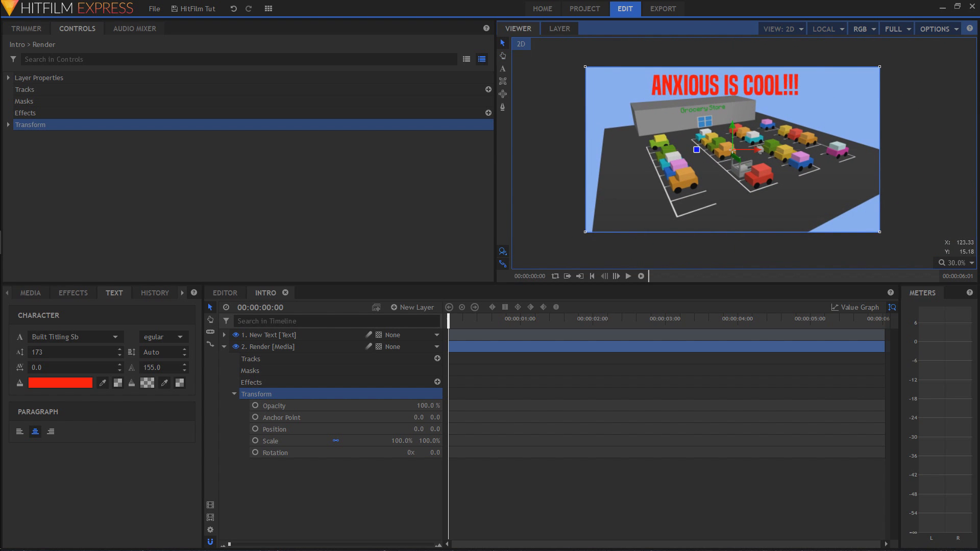
pyautogui.moveTo(751, 147)
pyautogui.mouseDown()
pyautogui.moveTo(771, 148)
pyautogui.moveTo(741, 146)
pyautogui.moveTo(752, 144)
pyautogui.mouseUp()
pyautogui.hotkey('ctrl', 'z')
pyautogui.click(503, 56)
pyautogui.moveTo(545, 98)
pyautogui.mouseDown()
pyautogui.moveTo(545, 80)
pyautogui.moveTo(540, 100)
pyautogui.mouseUp()
pyautogui.click(503, 43)
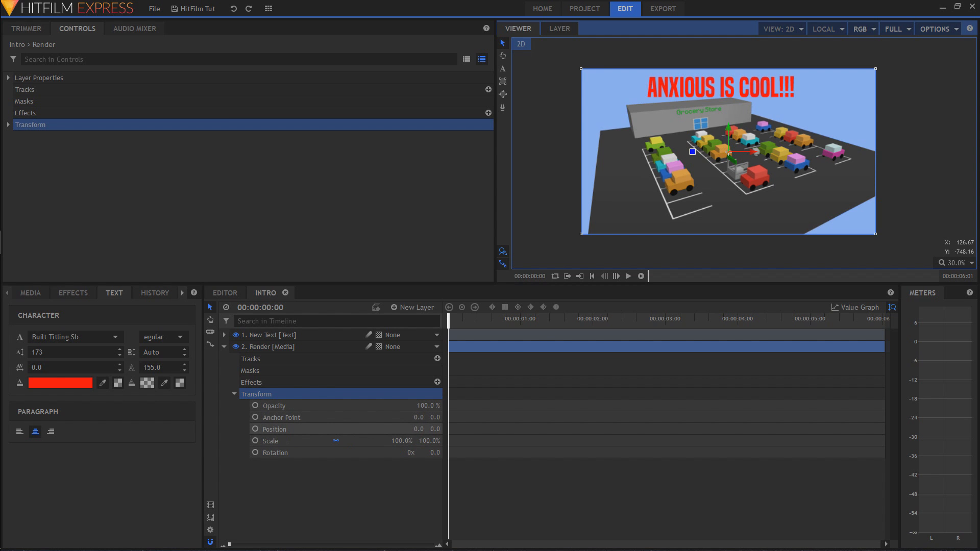
# - Scale the Render layer to 172%, shift it horizontally to X 366.6, and keyframe its Scale and Position at 00:00:00:00
pyautogui.moveTo(430, 441); pyautogui.dragTo(441, 441)
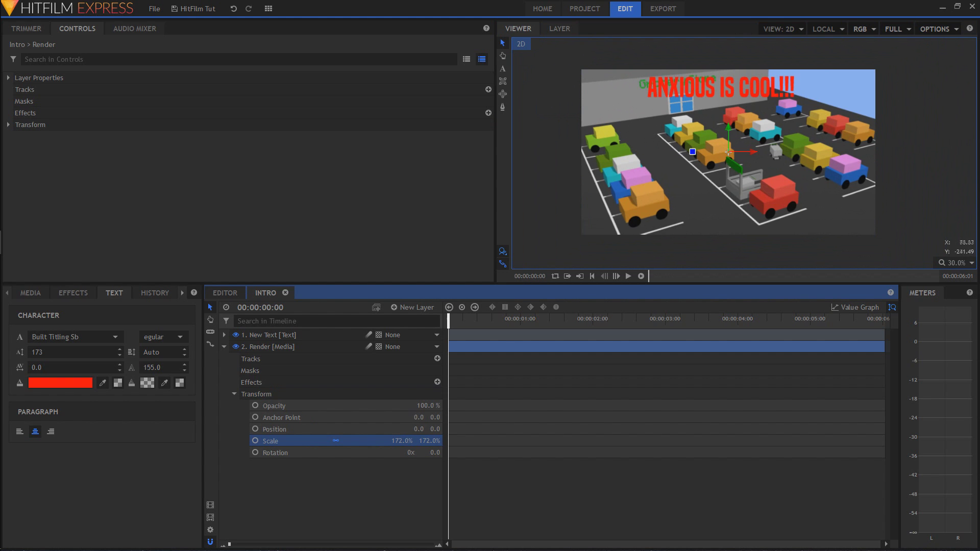
pyautogui.moveTo(753, 152); pyautogui.dragTo(784, 153)
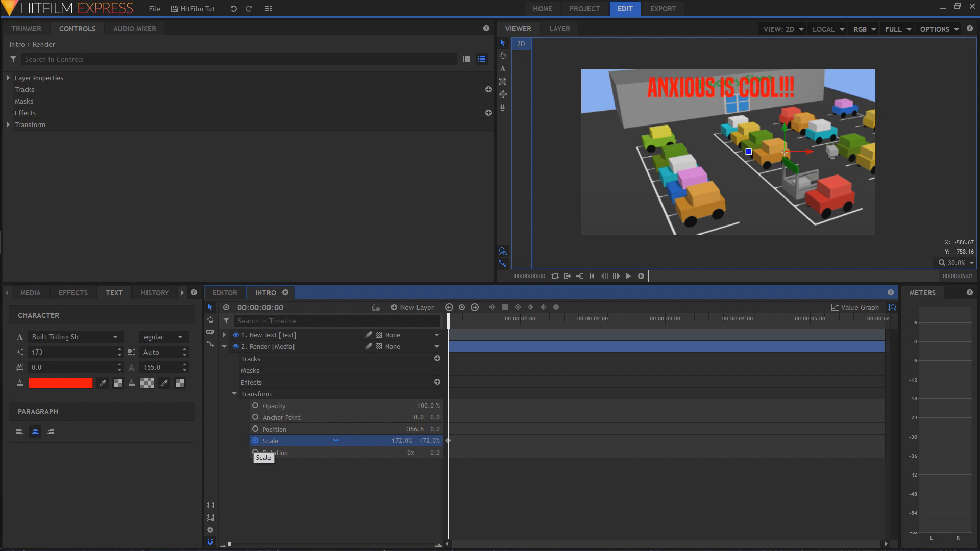
pyautogui.click(255, 429)
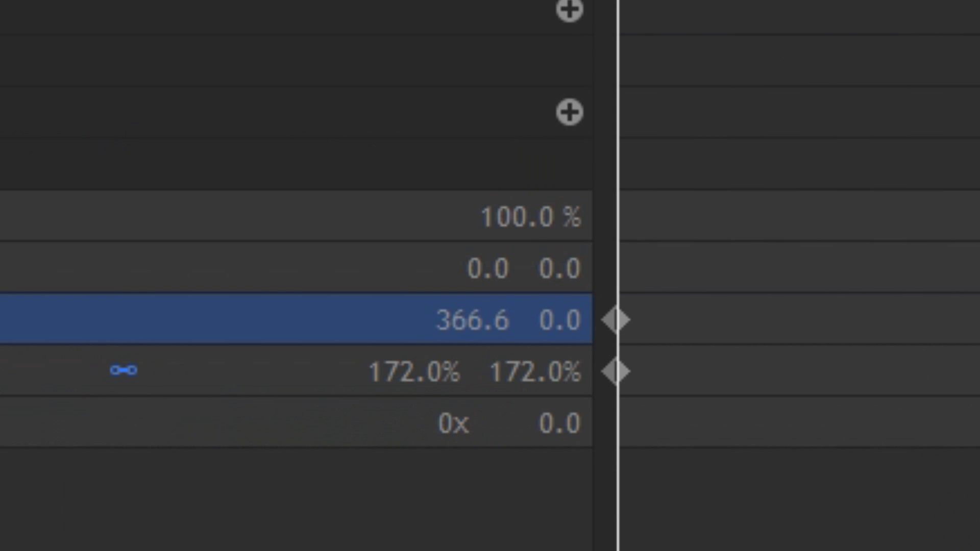
# - At 00:00:03:29, keyframe the Render layer's Scale at 100% and its Position X at 0
pyautogui.moveTo(694, 204); pyautogui.dragTo(736, 318)
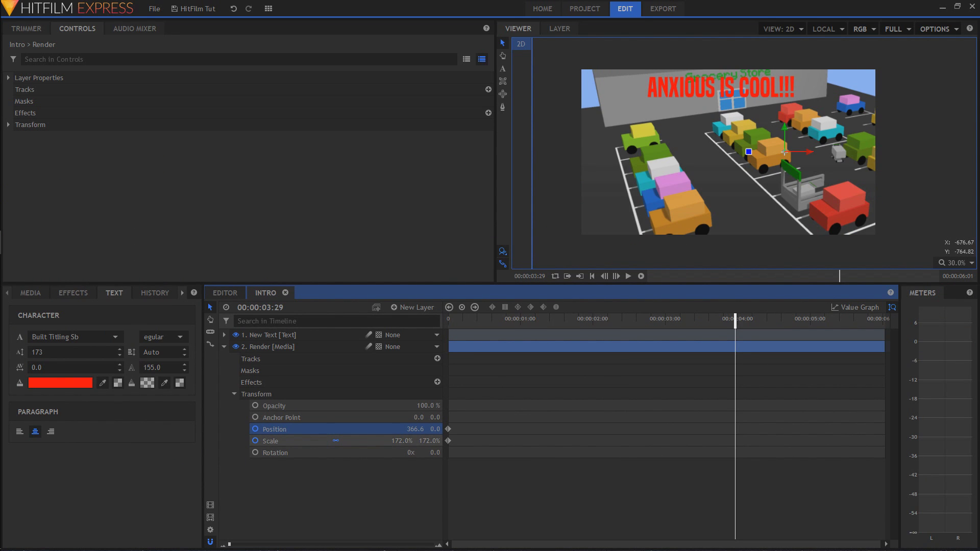
pyautogui.click(403, 440)
pyautogui.write('100')
pyautogui.press('Return')
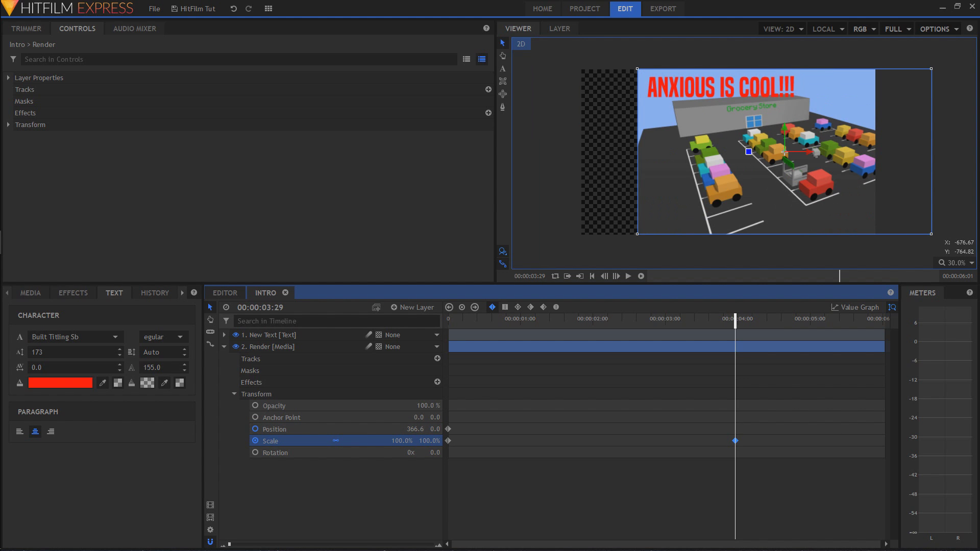
pyautogui.moveTo(804, 153); pyautogui.dragTo(750, 152)
pyautogui.click(416, 429)
pyautogui.click(416, 429)
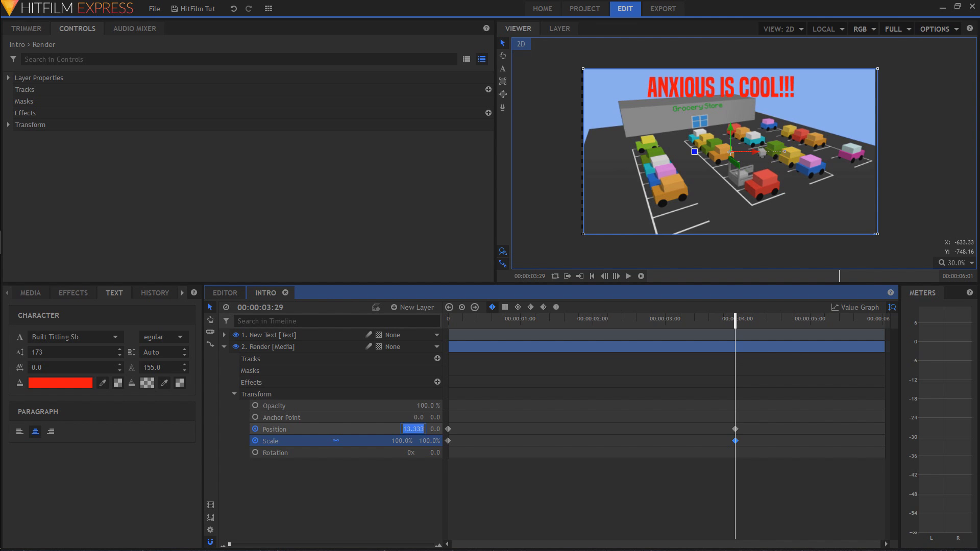
pyautogui.write('0')
pyautogui.press('Return')
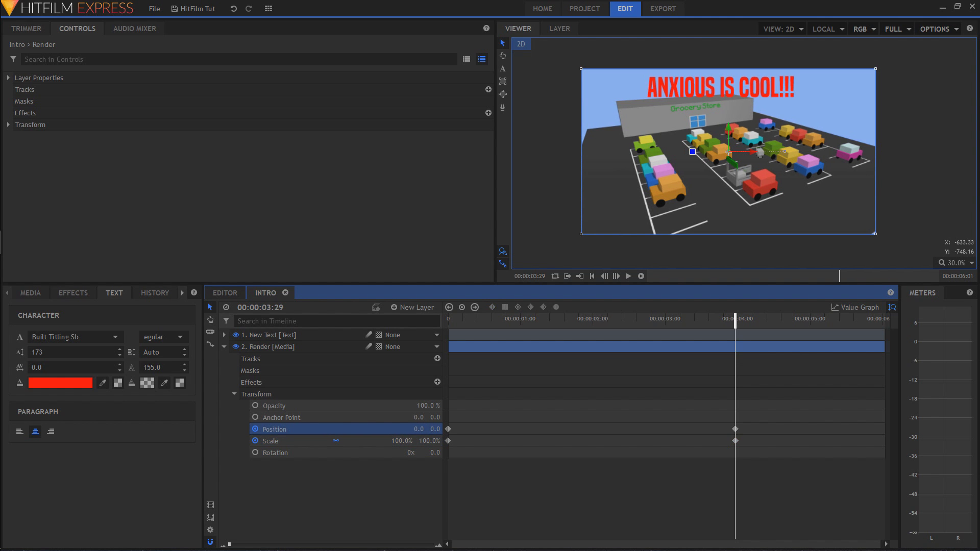
# - Play the Intro shot from the beginning to review the Render layer's zoom-out animation
pyautogui.moveTo(525, 319); pyautogui.dragTo(449, 319)
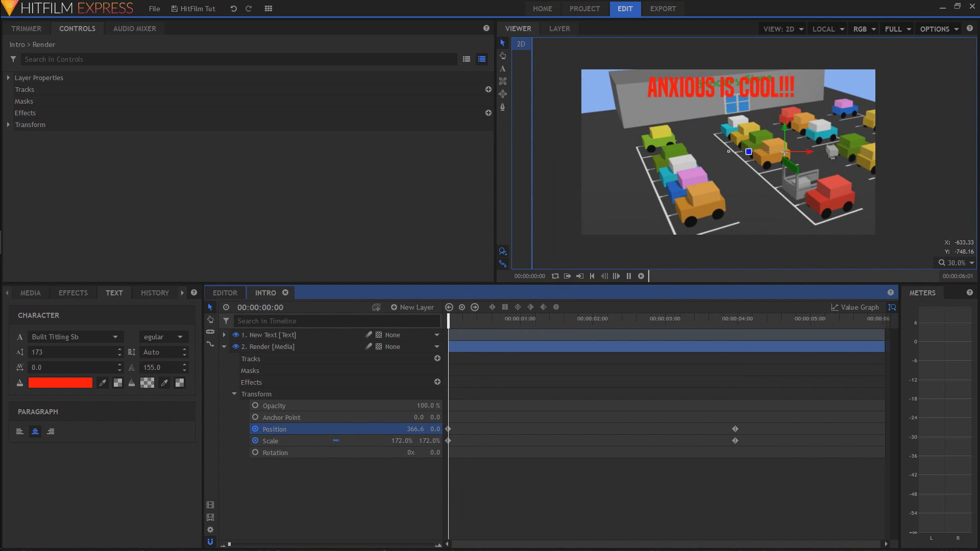
pyautogui.press('space')
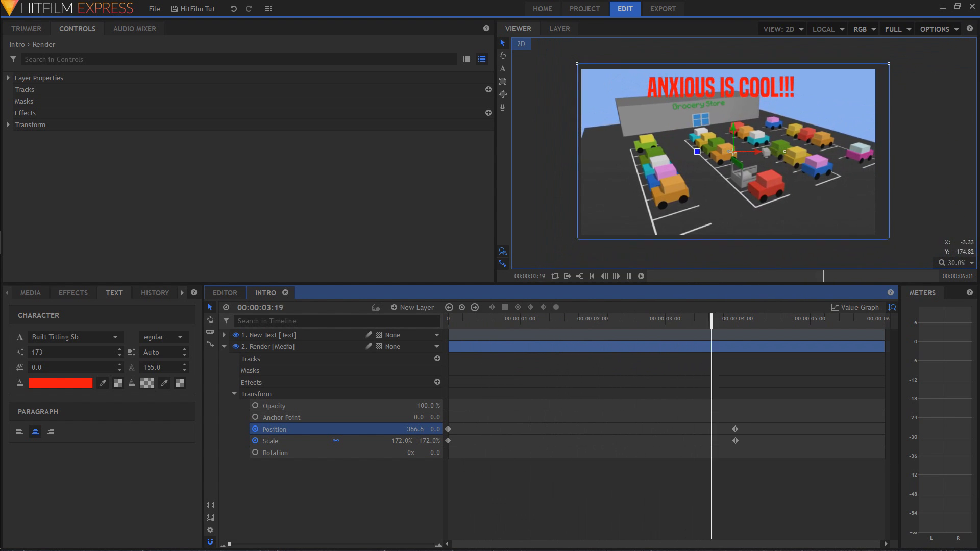
pyautogui.press('Home')
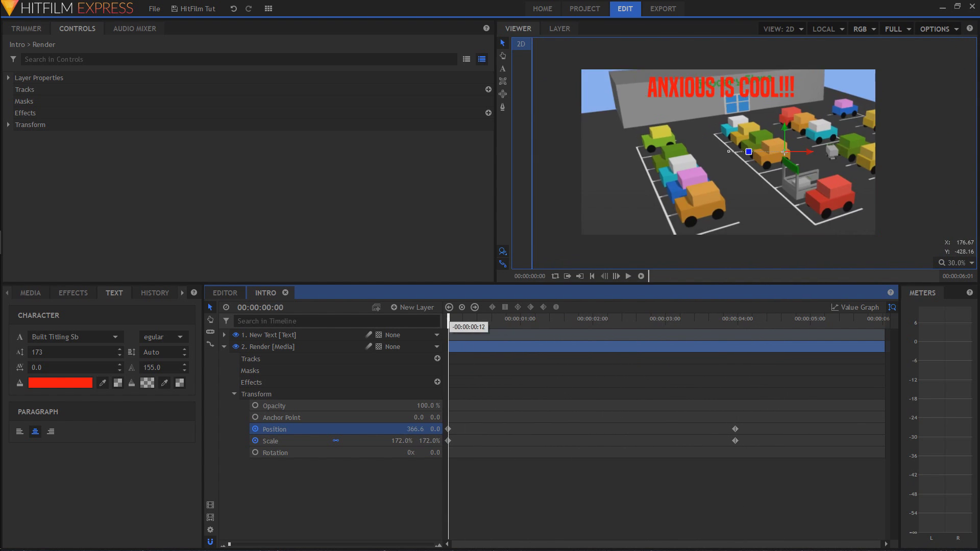
pyautogui.press('space')
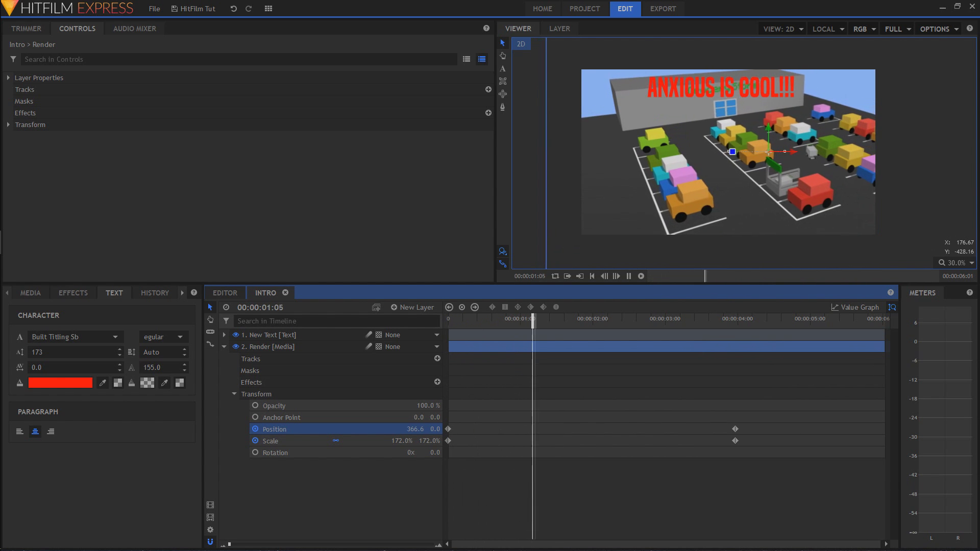
pyautogui.press('space')
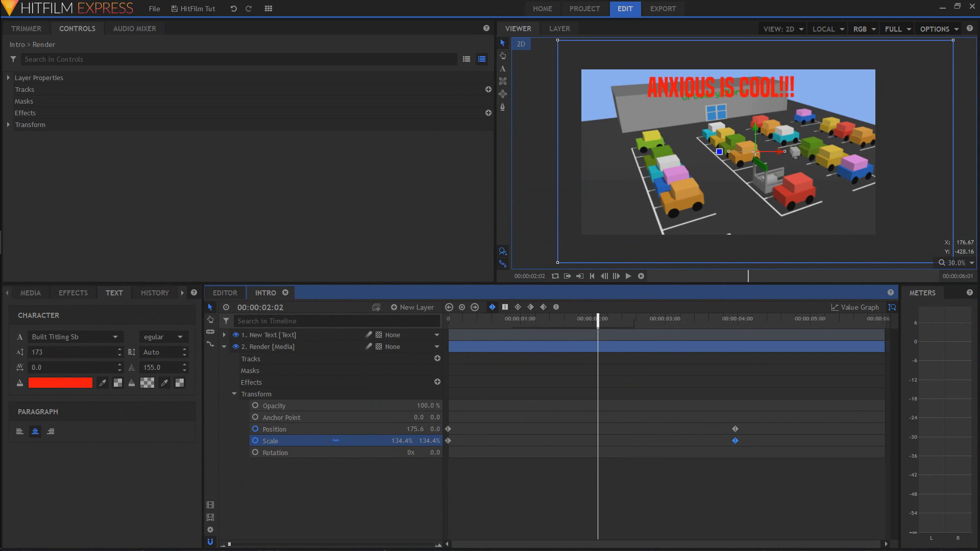
# - Set the temporal interpolation of the Render layer's first Position and Scale keyframes to Manual Bezier
pyautogui.click(448, 429)
pyautogui.rightClick(448, 429)
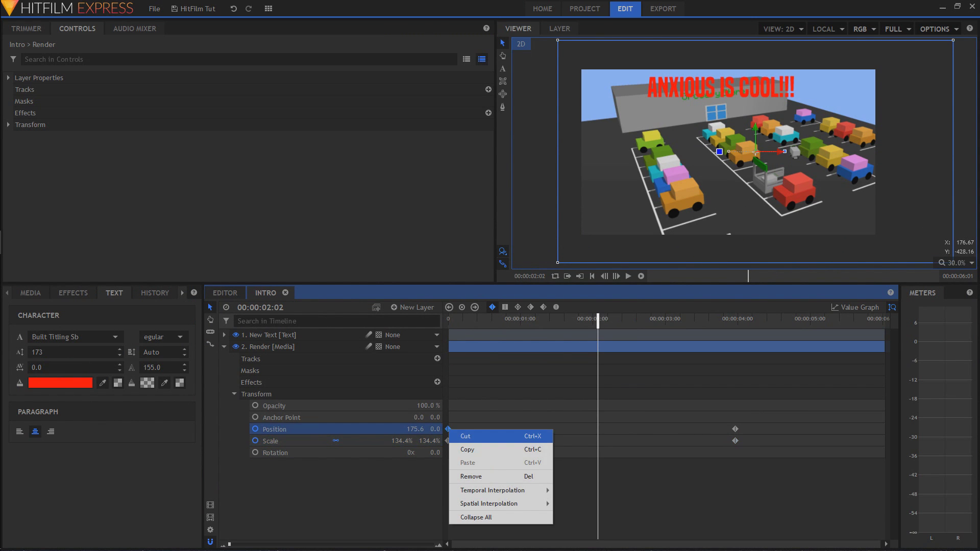
pyautogui.moveTo(492, 490)
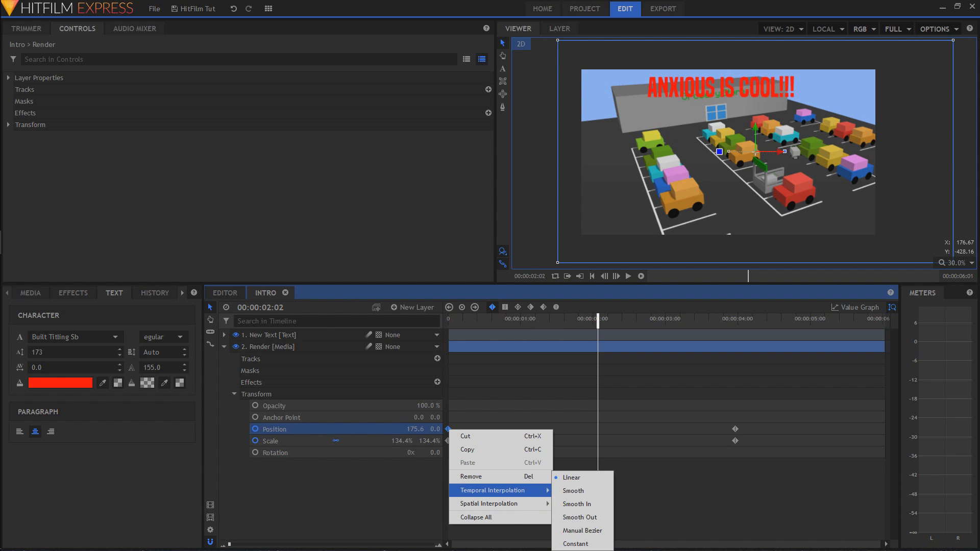
pyautogui.click(573, 491)
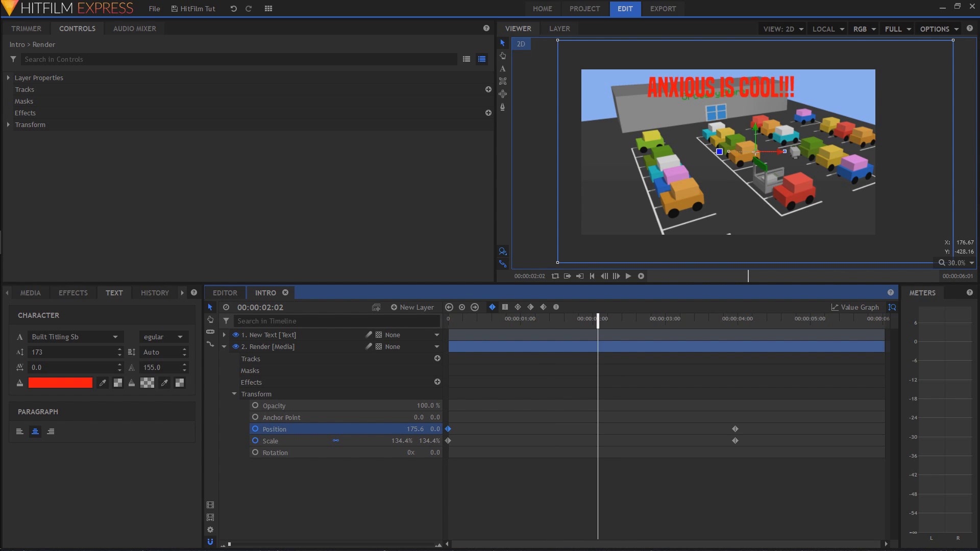
pyautogui.click(448, 441)
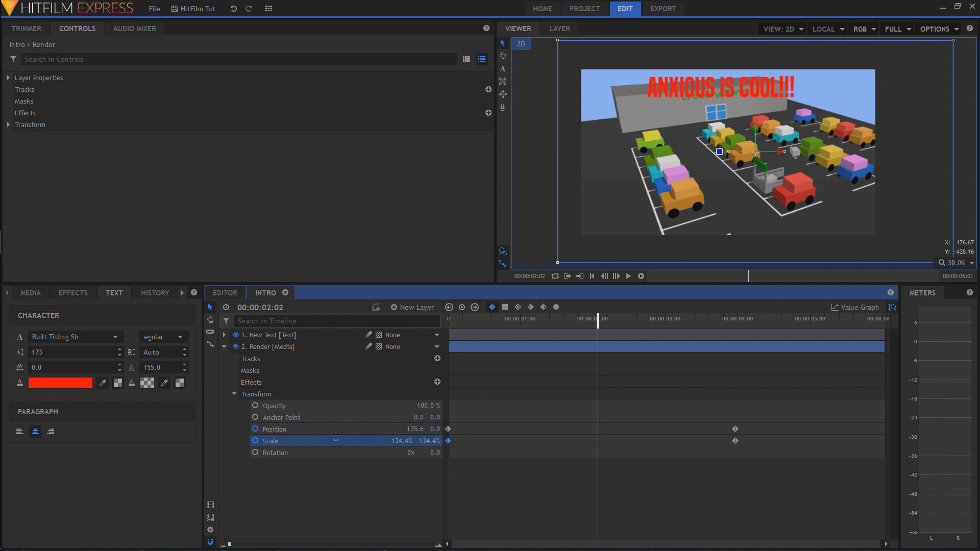
pyautogui.keyDown('ctrl'); pyautogui.click(448, 429); pyautogui.keyUp('ctrl')
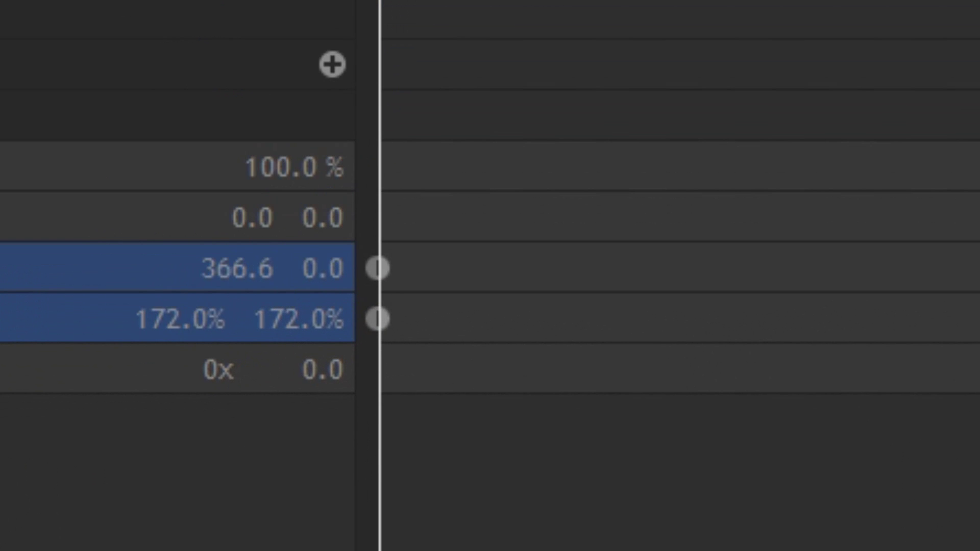
pyautogui.moveTo(423, 262); pyautogui.dragTo(361, 337)
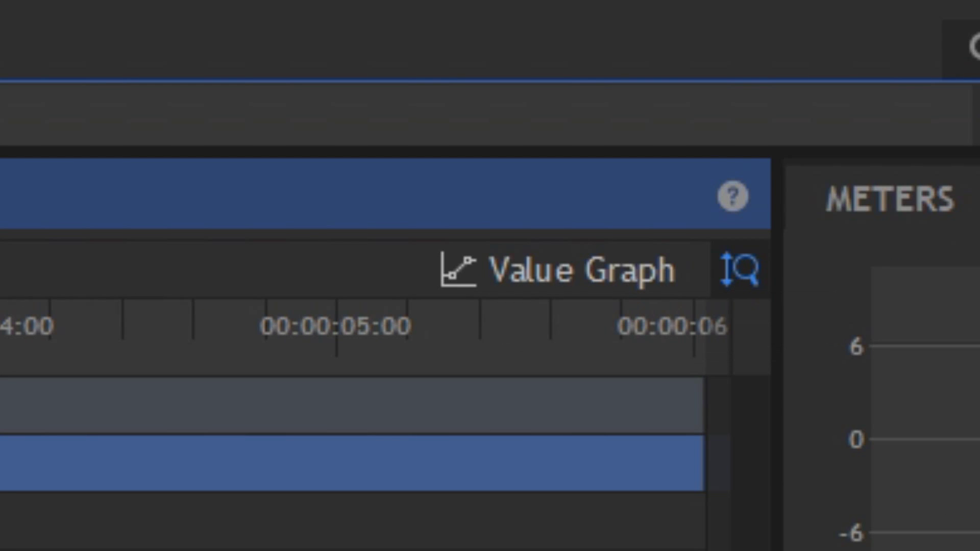
# - Show the value graph and stretch the first Position keyframe's Bezier handle out to the time of the last keyframe
pyautogui.click(582, 270)
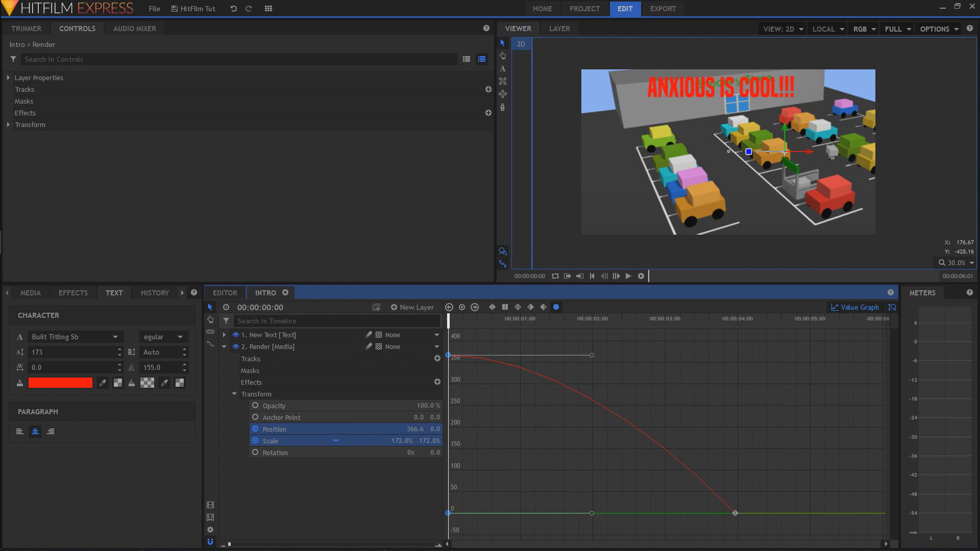
pyautogui.moveTo(449, 320); pyautogui.dragTo(494, 321)
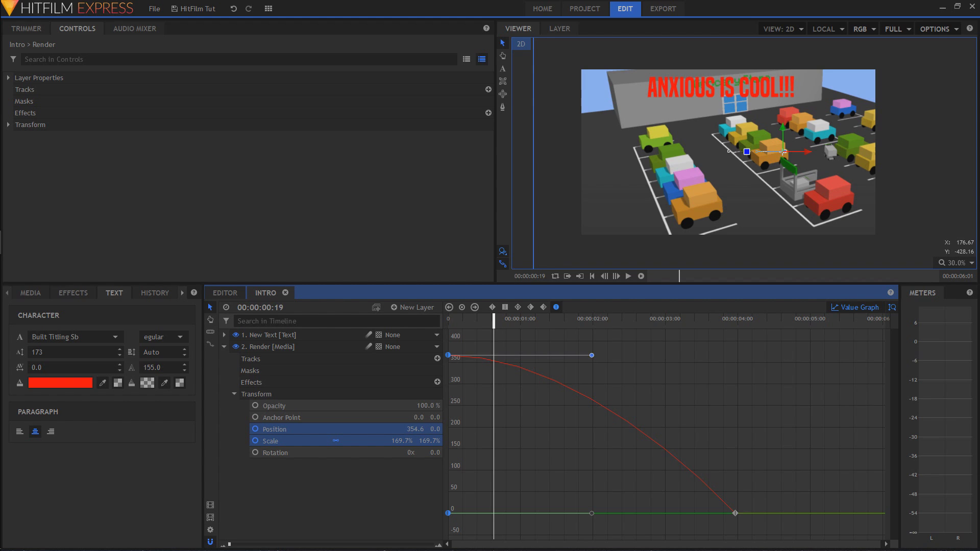
pyautogui.moveTo(592, 355); pyautogui.dragTo(736, 353)
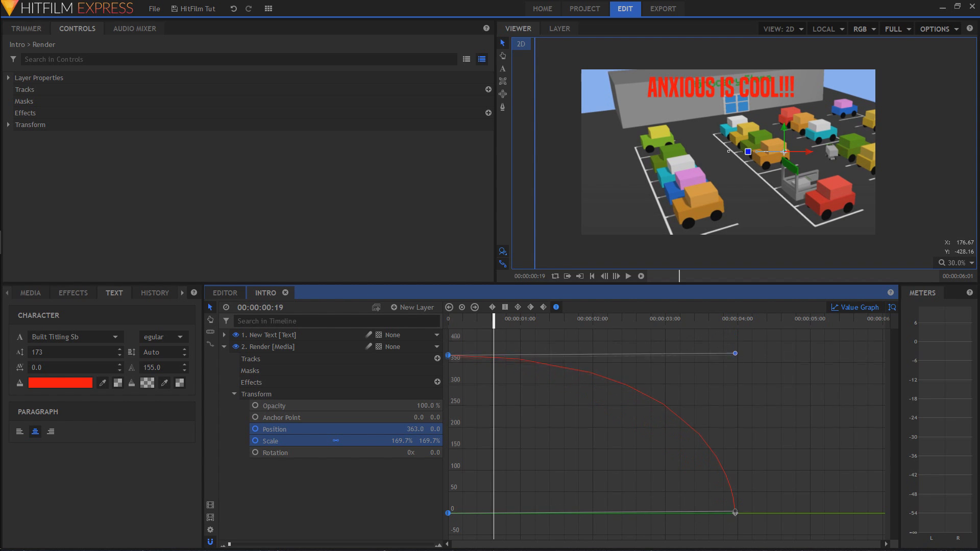
pyautogui.hotkey('ctrl', 'z')
pyautogui.click(448, 356)
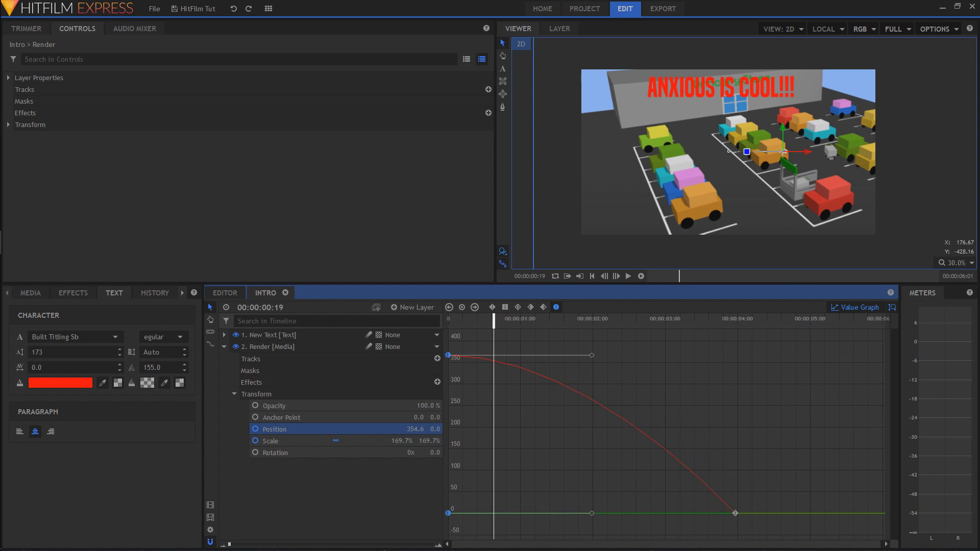
pyautogui.moveTo(592, 356); pyautogui.dragTo(735, 337)
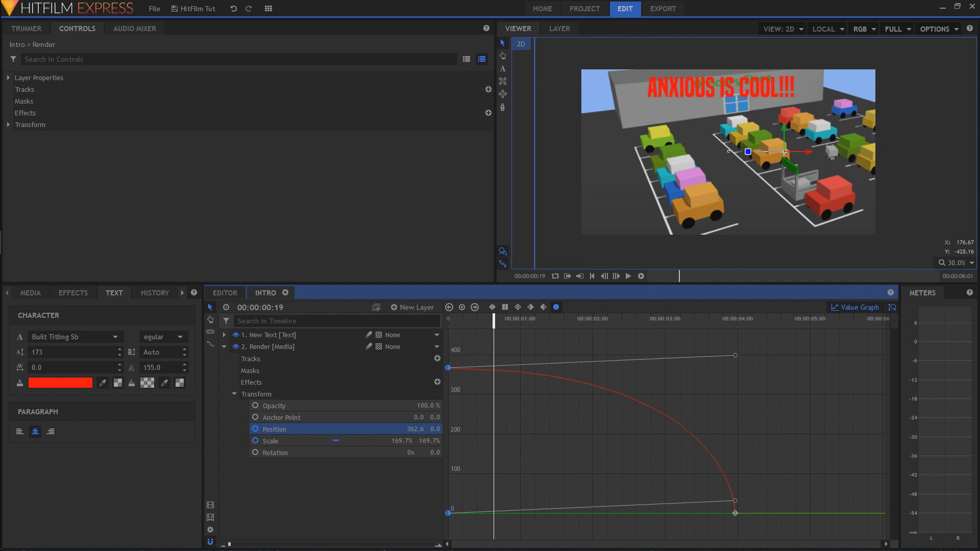
# - Play the shot from the start and scrub back through it to check the curved Position motion
pyautogui.moveTo(494, 319); pyautogui.dragTo(448, 319)
pyautogui.press('space')
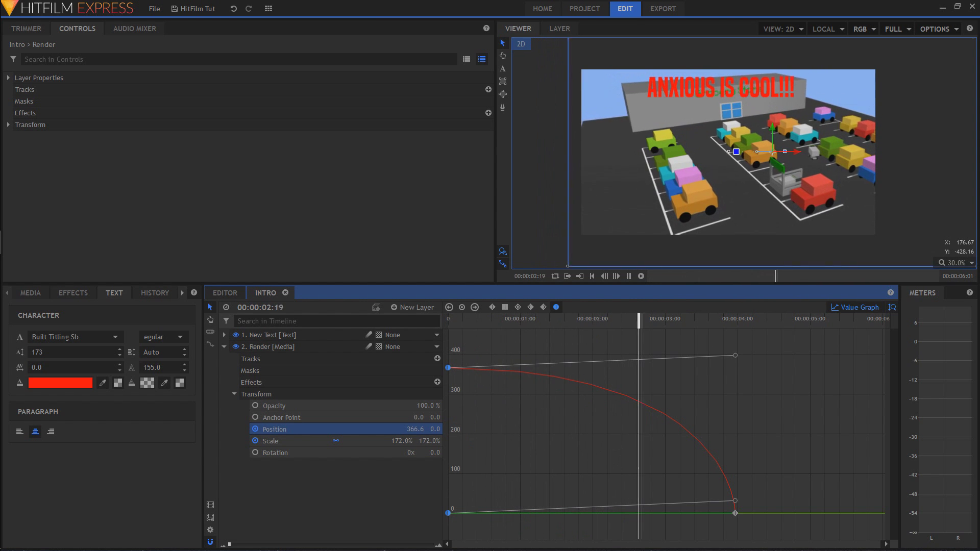
pyautogui.press('space')
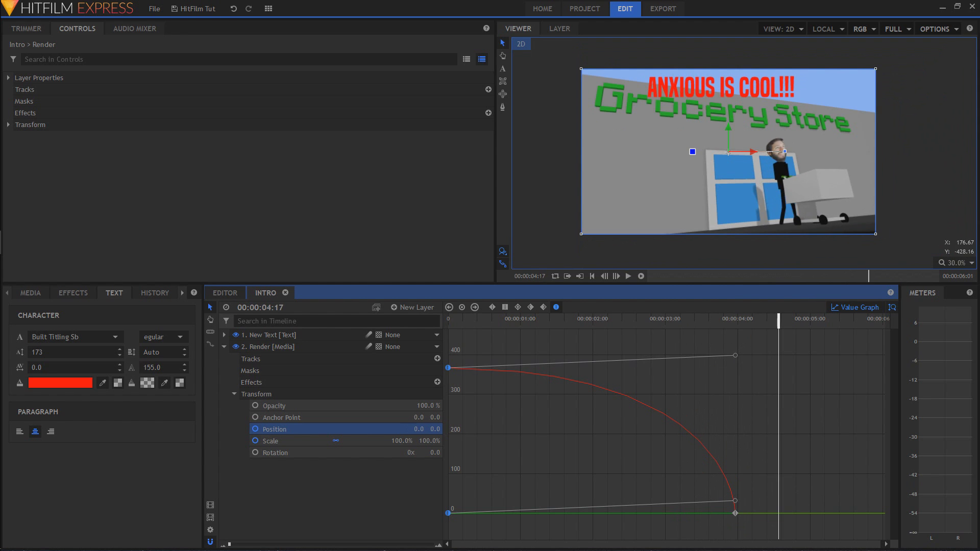
pyautogui.click(658, 320)
pyautogui.moveTo(658, 319); pyautogui.dragTo(586, 321)
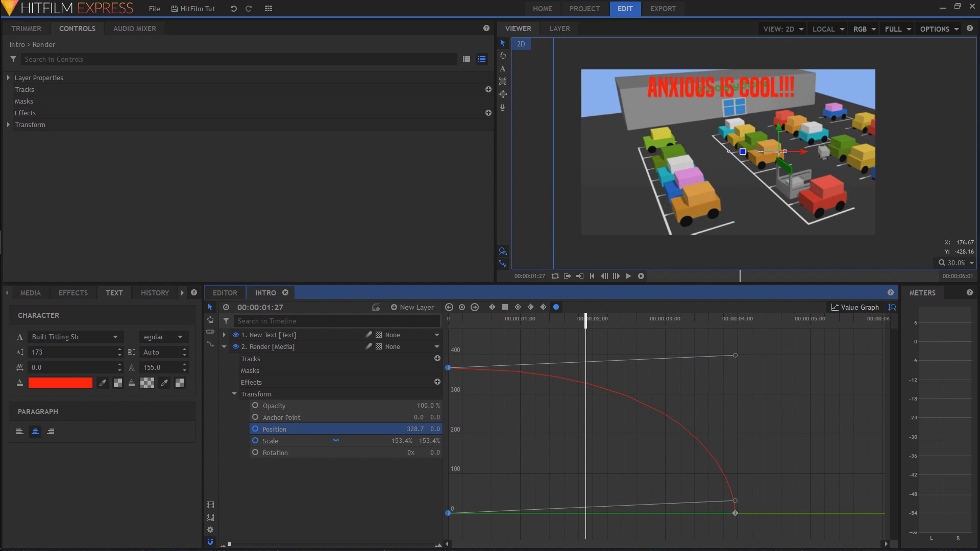
# - Hide the value graph, set the Render layer's first Position and Scale keyframes to Smooth interpolation, and preview the motion through 00:00:03:29
pyautogui.click(856, 308)
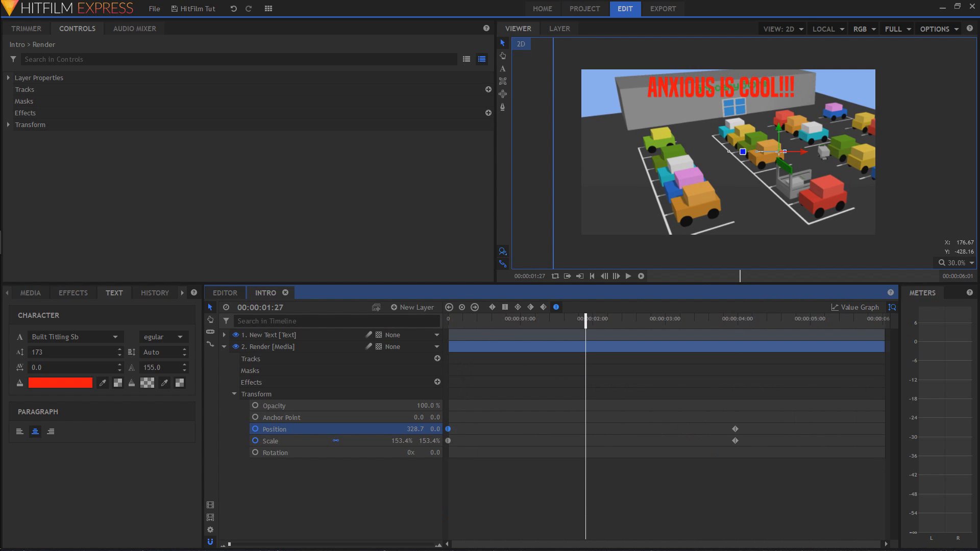
pyautogui.moveTo(462, 424); pyautogui.dragTo(444, 447)
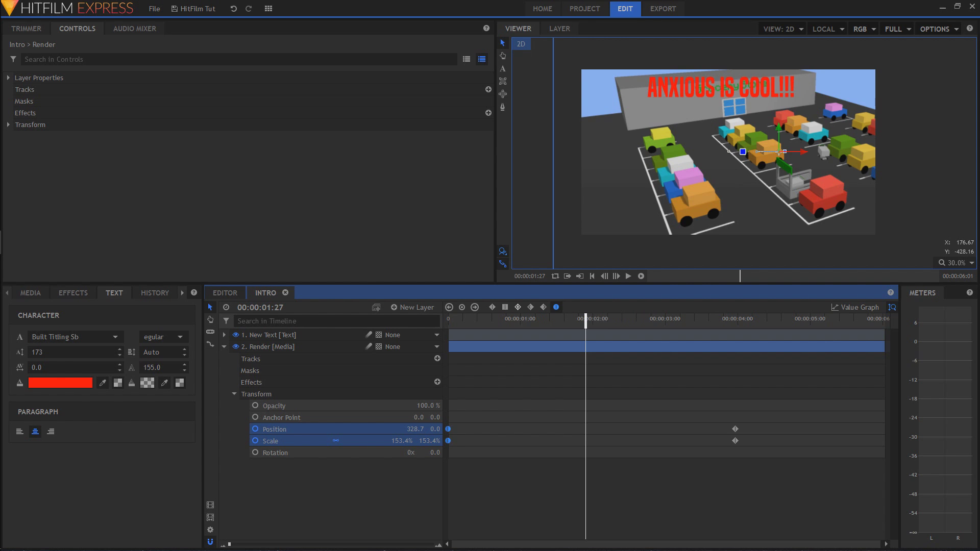
pyautogui.press('Home')
pyautogui.press('space')
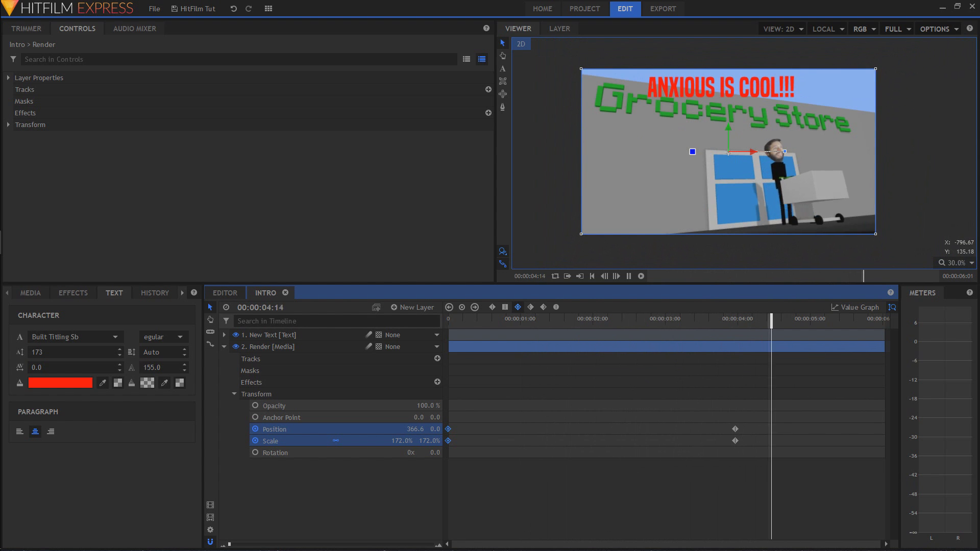
pyautogui.moveTo(531, 319); pyautogui.dragTo(680, 321)
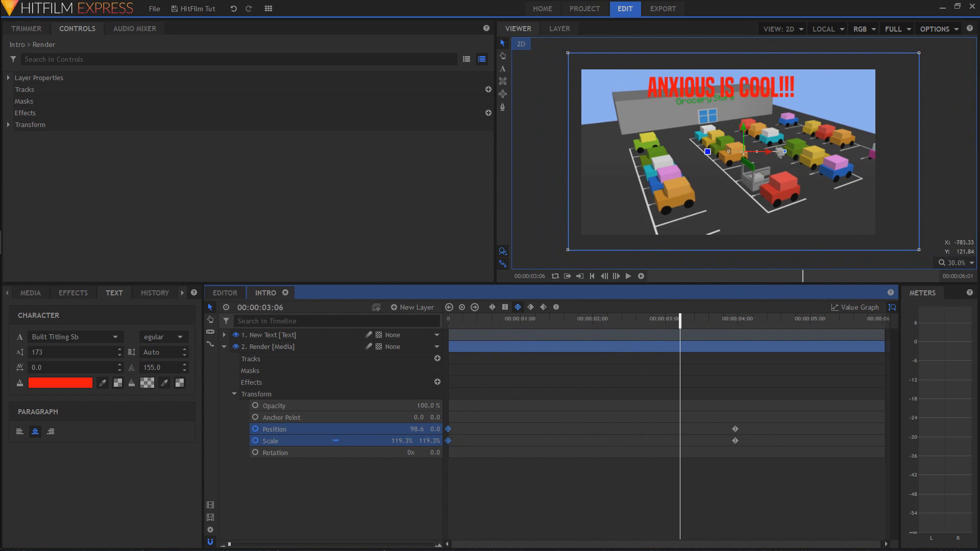
pyautogui.moveTo(680, 321); pyautogui.dragTo(735, 321)
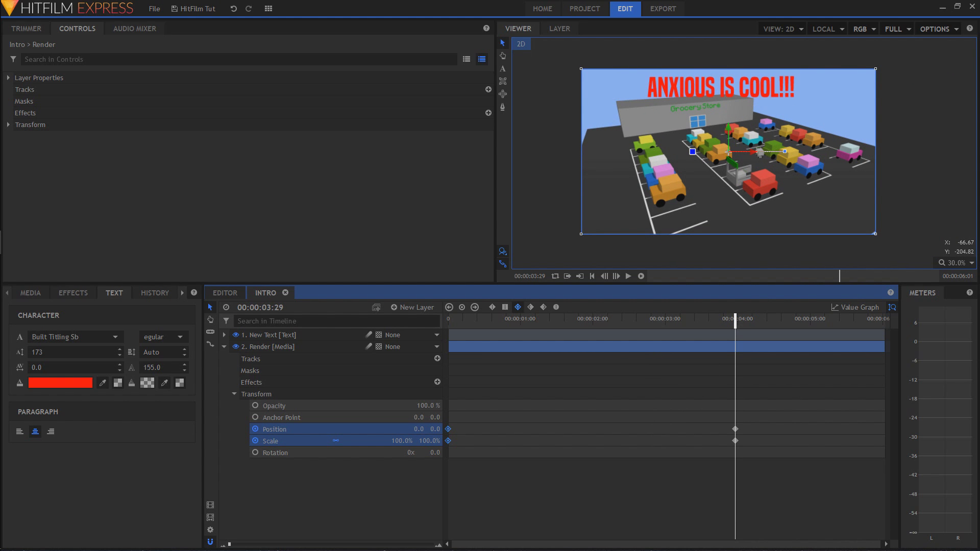
# - Keyframe the New Text layer's Position at 00:00:00:00 with the title moved off-frame to X 1612.2, and hold it at 00:00:00:15
pyautogui.click(592, 276)
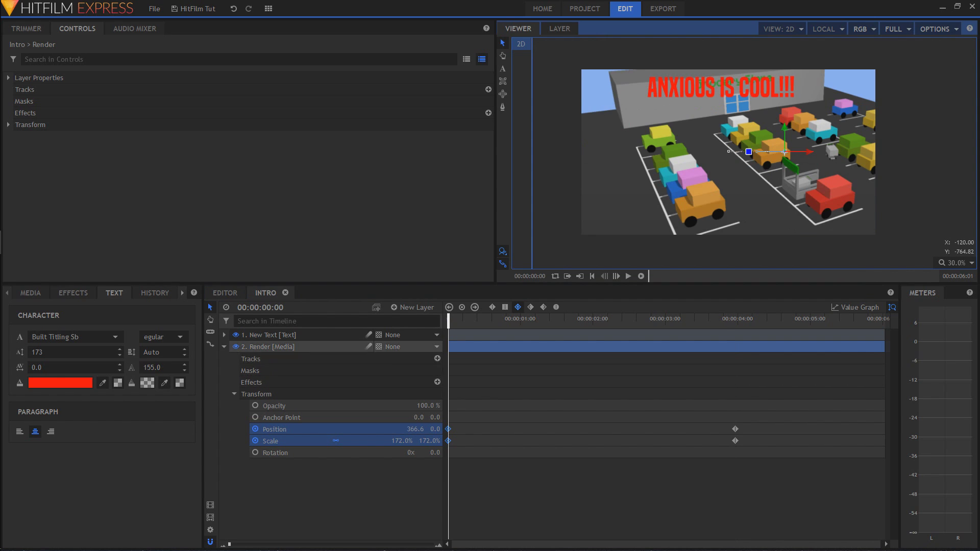
pyautogui.click(224, 346)
pyautogui.click(225, 335)
pyautogui.click(269, 335)
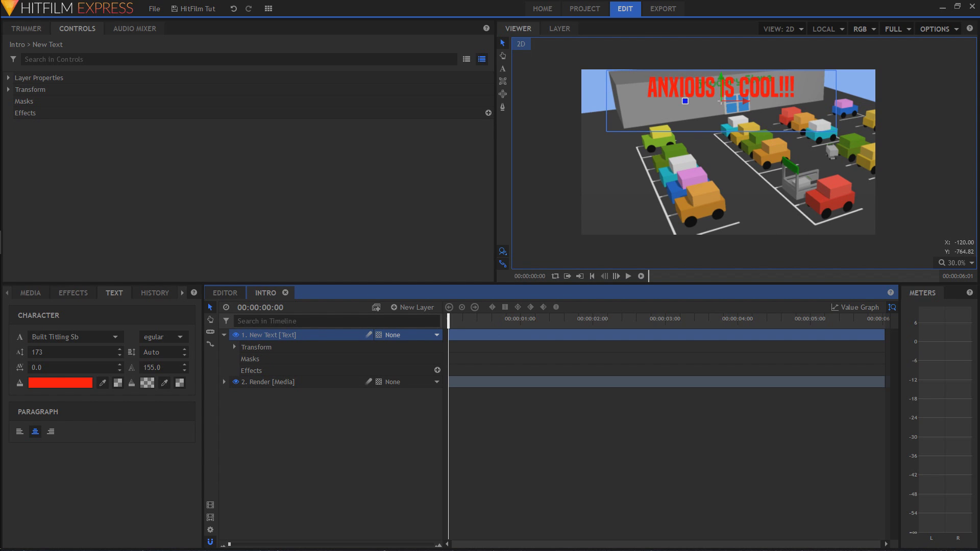
pyautogui.moveTo(730, 101); pyautogui.dragTo(975, 101)
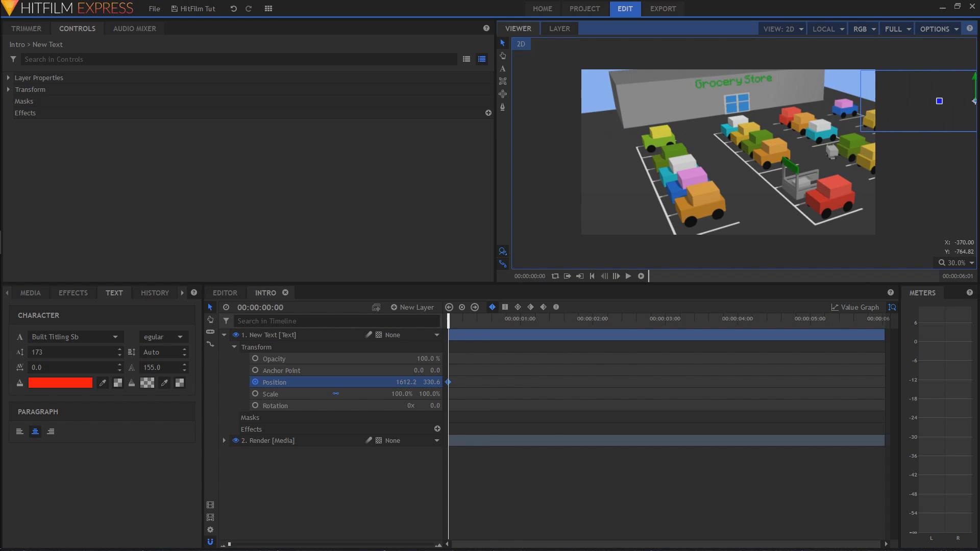
pyautogui.moveTo(511, 319); pyautogui.dragTo(484, 319)
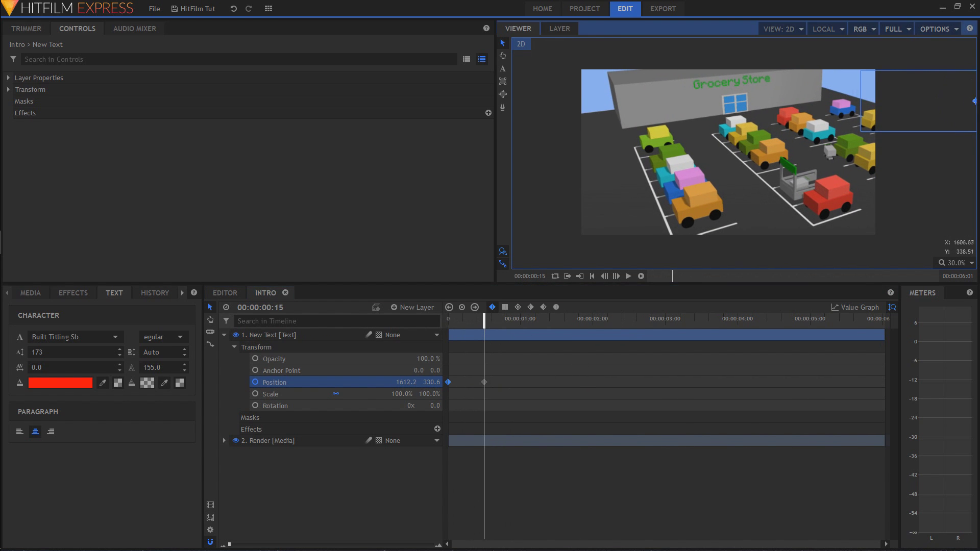
# - Keyframe the title's Position inside the frame at 00:00:00:15 and drift it slightly left to X 29.2 at 00:00:02:15
pyautogui.moveTo(973, 101); pyautogui.dragTo(754, 100)
pyautogui.moveTo(484, 320); pyautogui.dragTo(629, 319)
pyautogui.moveTo(755, 100); pyautogui.dragTo(732, 101)
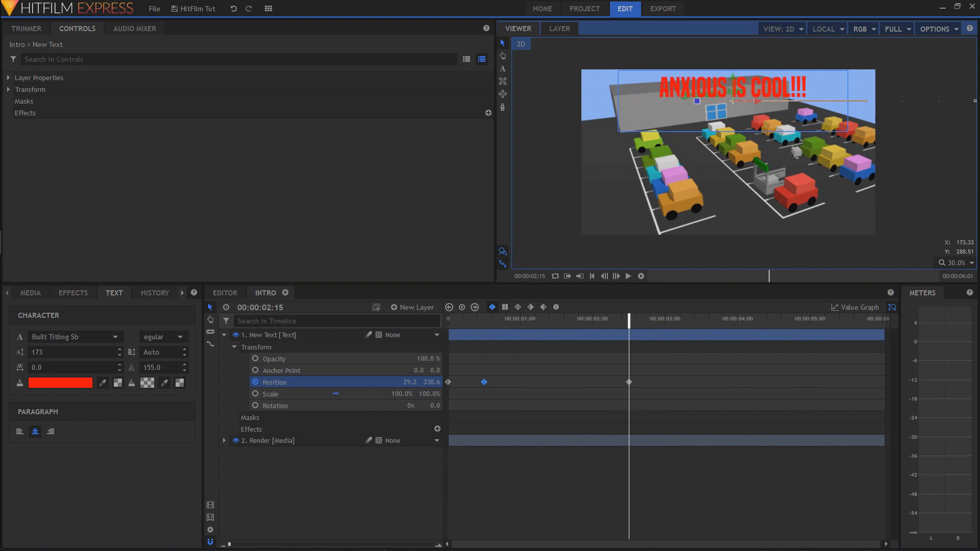
# - Keyframe the title's Position beyond the frame's left edge at 00:00:03:00 and play the title animation from the start
pyautogui.moveTo(629, 319); pyautogui.dragTo(666, 319)
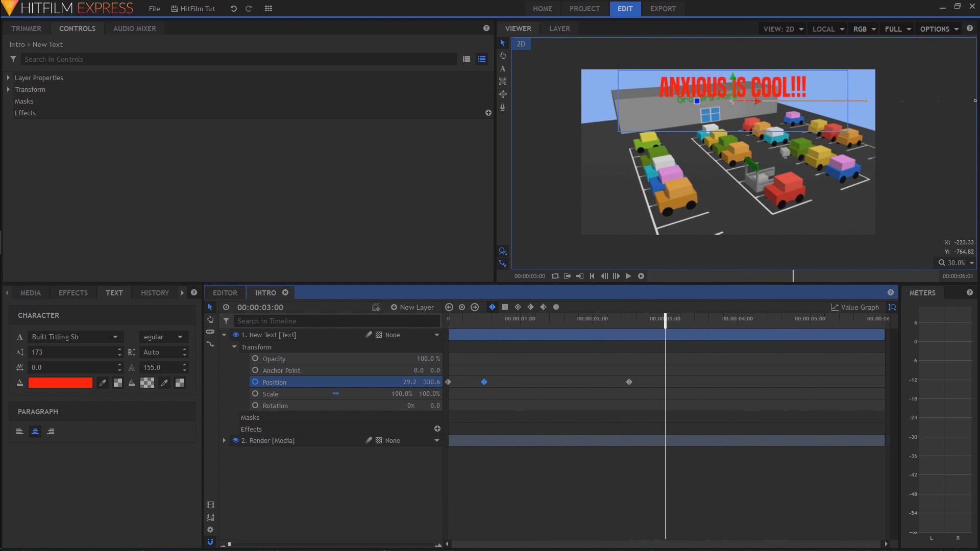
pyautogui.moveTo(758, 122); pyautogui.dragTo(499, 123)
pyautogui.moveTo(665, 319); pyautogui.dragTo(449, 319)
pyautogui.click(489, 389)
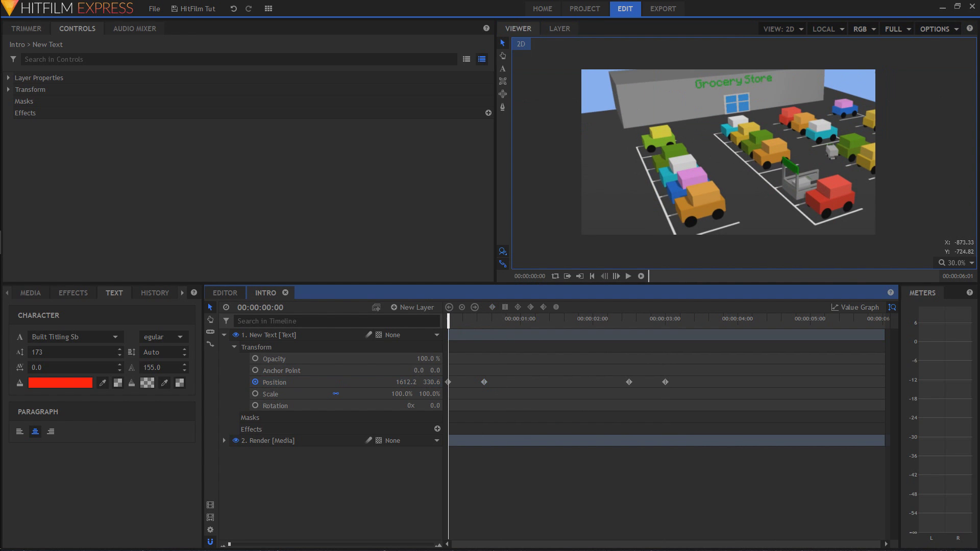
pyautogui.press('space')
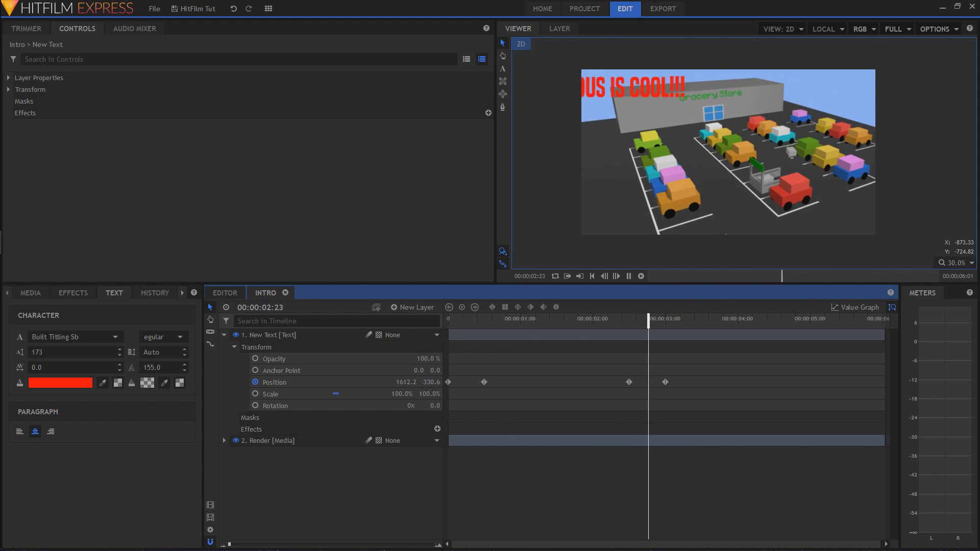
pyautogui.press('space')
pyautogui.moveTo(711, 319); pyautogui.dragTo(448, 319)
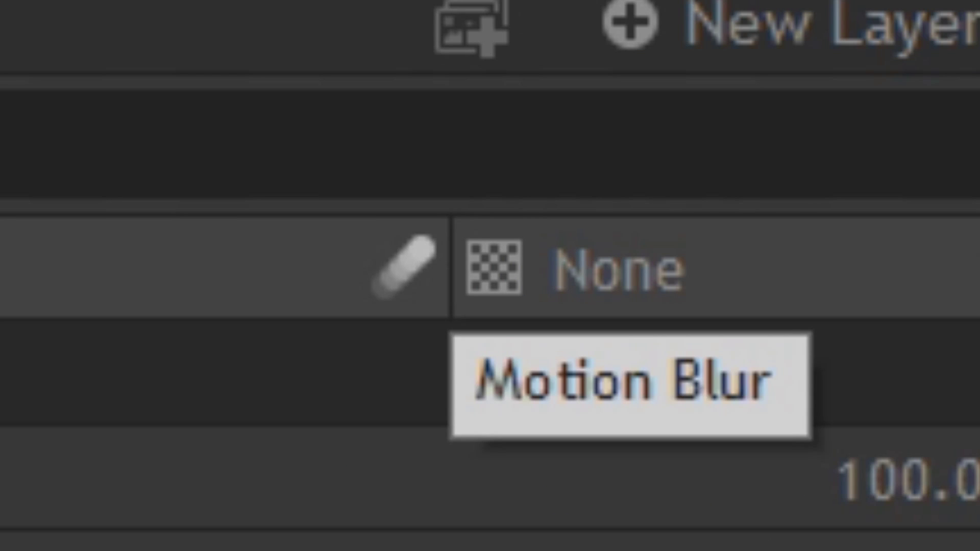
# - Enable motion blur on the New Text layer and preview the blurred title movement from the start of the shot
pyautogui.click(403, 266)
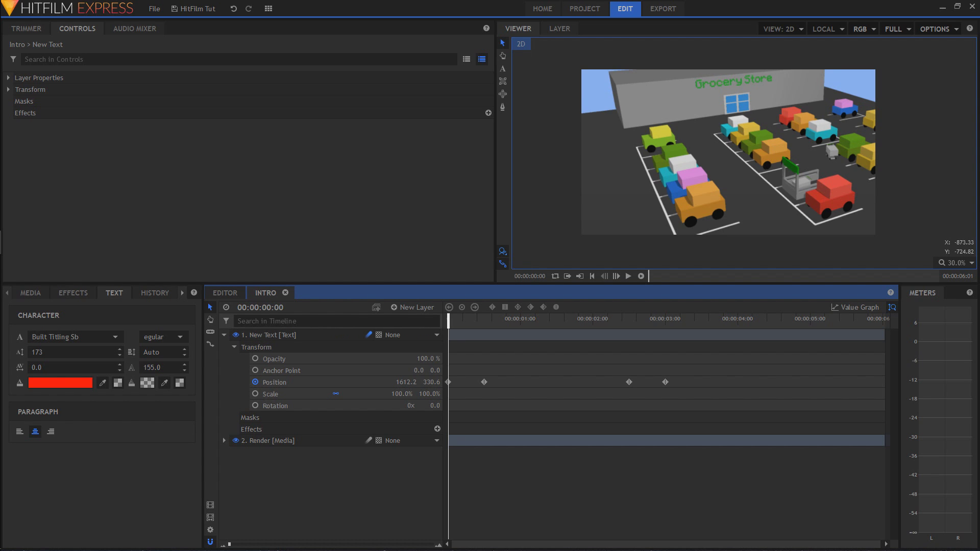
pyautogui.press('space')
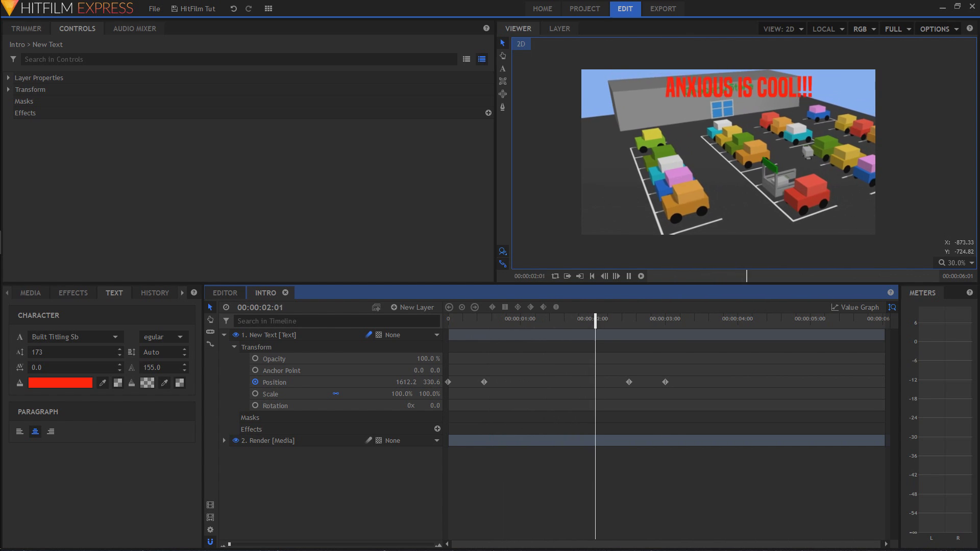
pyautogui.moveTo(464, 320); pyautogui.dragTo(442, 327)
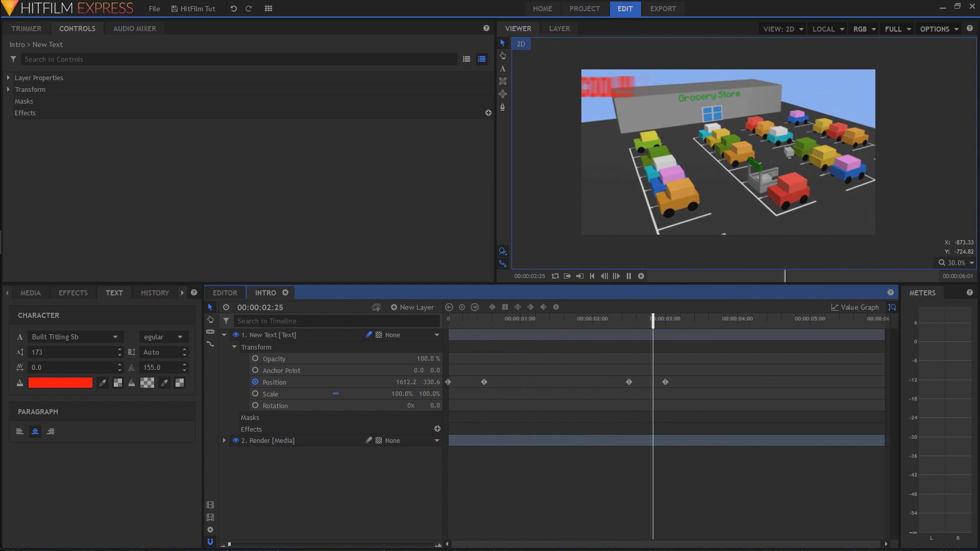
pyautogui.press('space')
pyautogui.click(508, 319)
pyautogui.moveTo(509, 319); pyautogui.dragTo(448, 319)
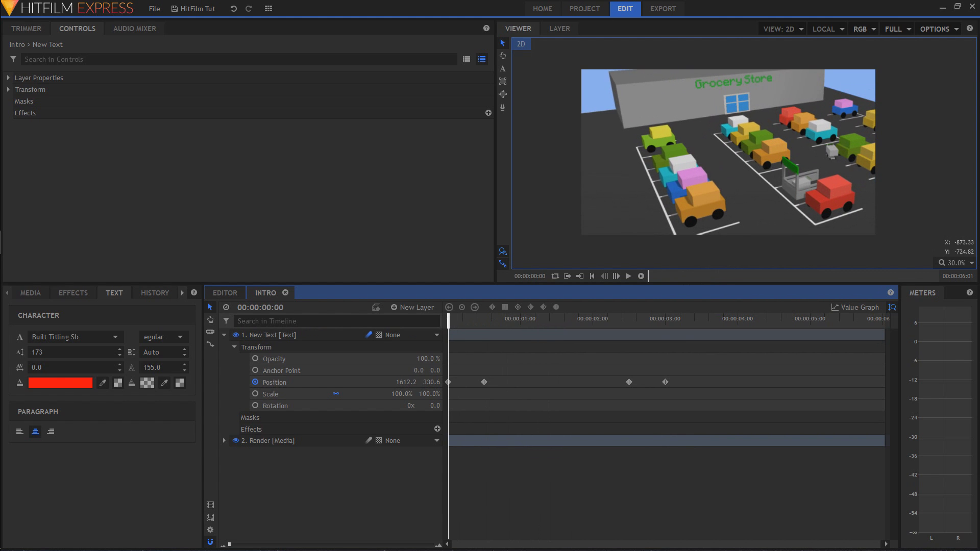
# - Switch to the Editor timeline and play from the start through the Intro composite into the Render clip to review the sequence
pyautogui.click(225, 292)
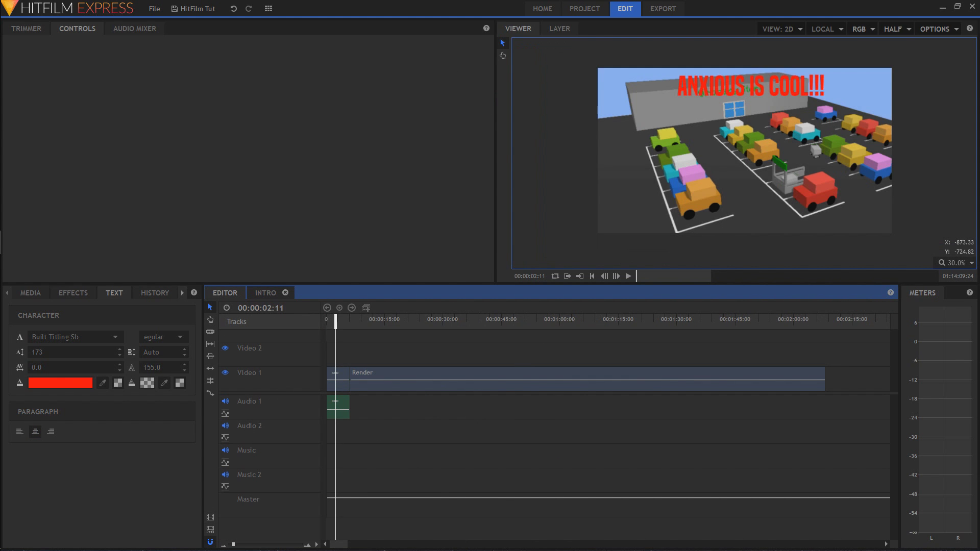
pyautogui.press('=')
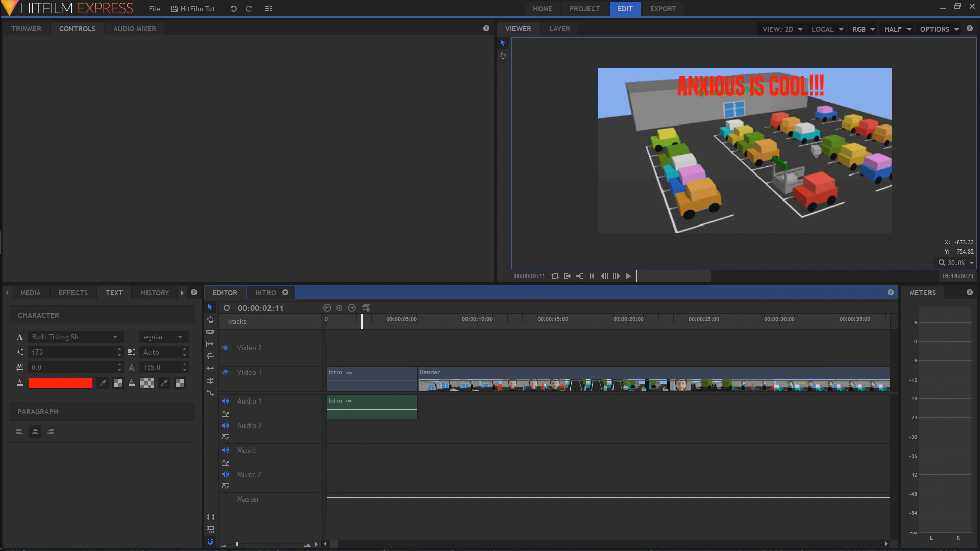
pyautogui.click(372, 379)
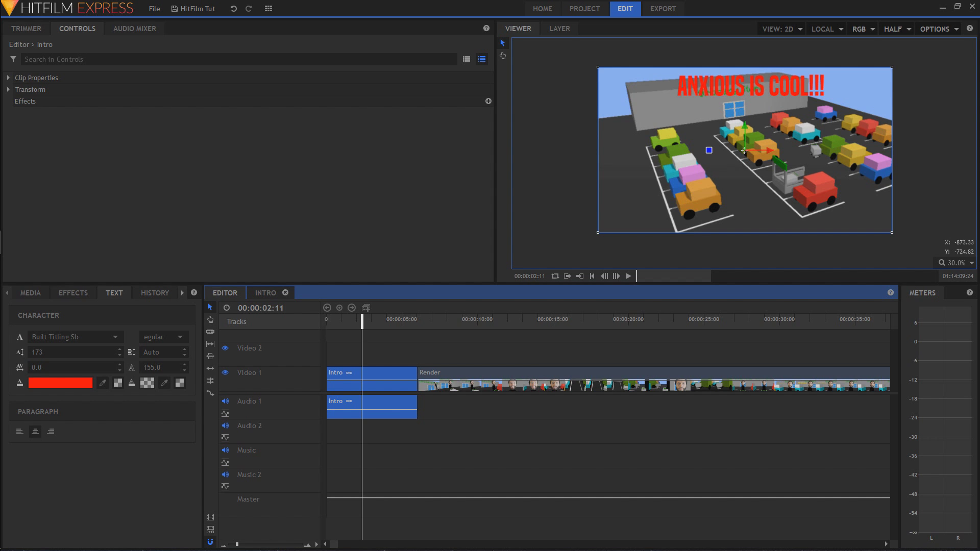
pyautogui.press('Home')
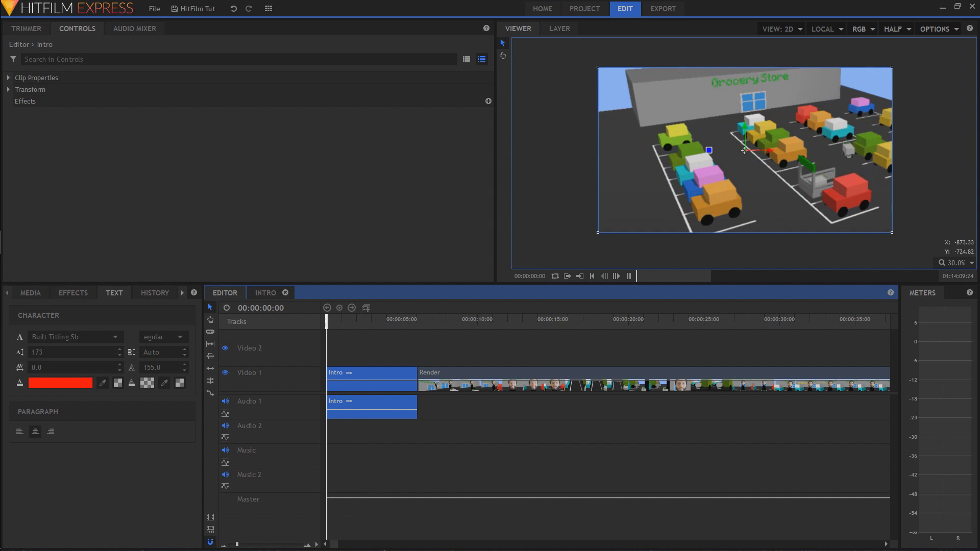
pyautogui.press('space')
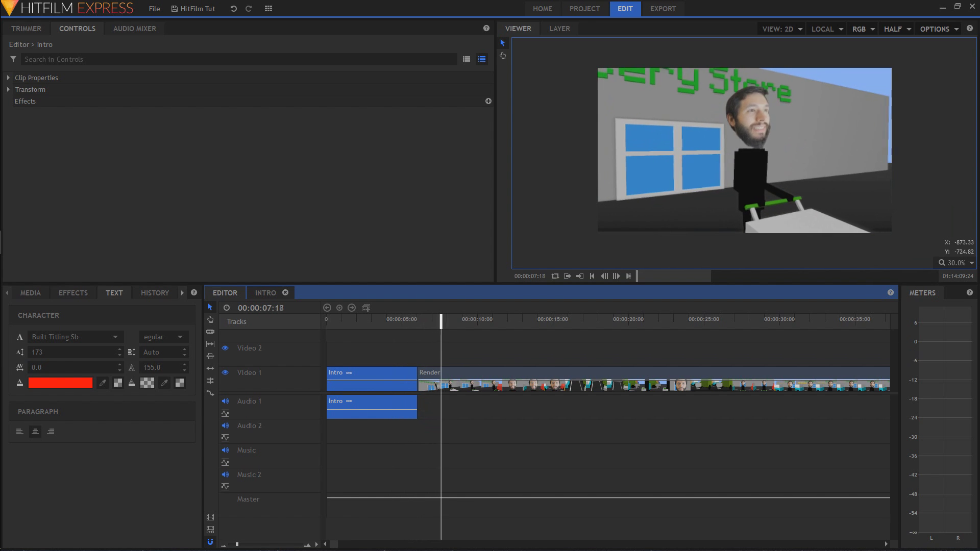
pyautogui.press('space')
pyautogui.moveTo(441, 321); pyautogui.dragTo(326, 320)
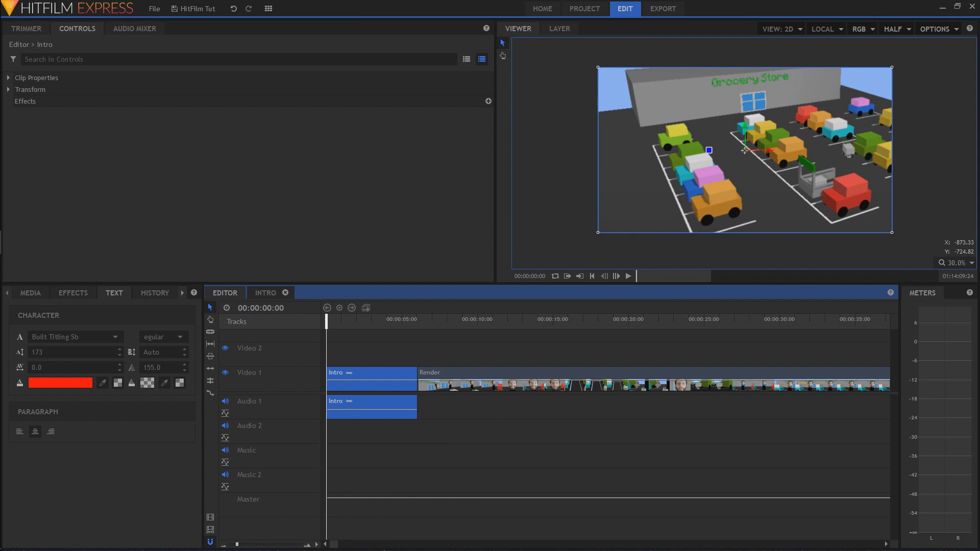